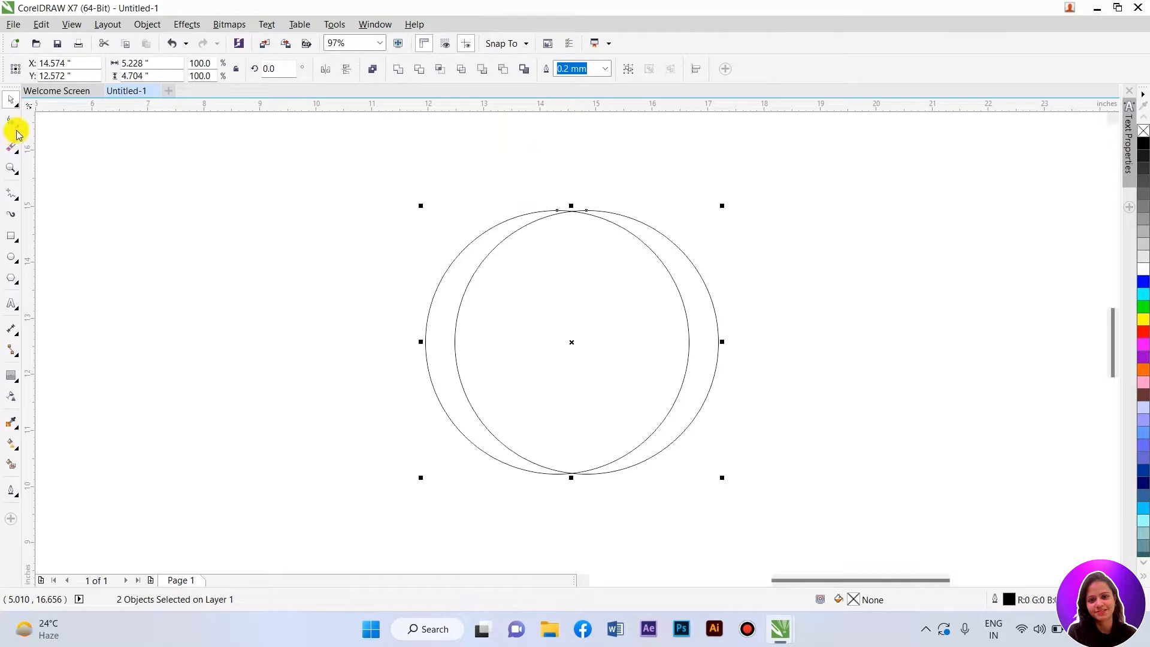
# Delete the segments of the two overlapping outline circles with the Virtual Segment Delete tool.
pyautogui.click(16, 151)
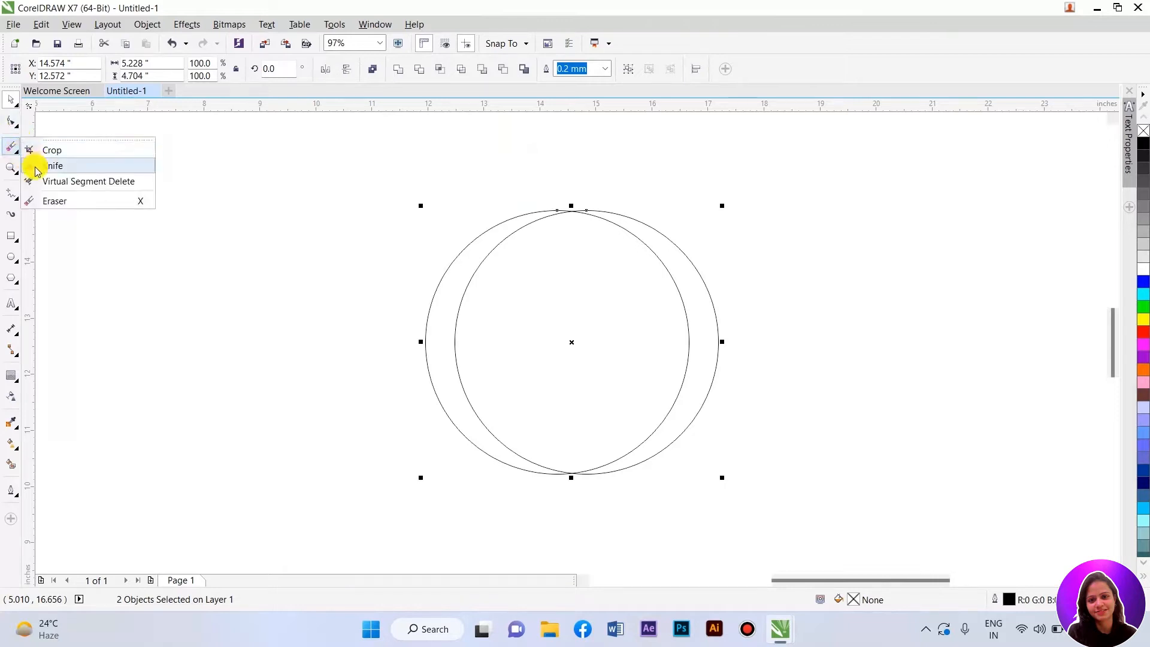
pyautogui.click(60, 187)
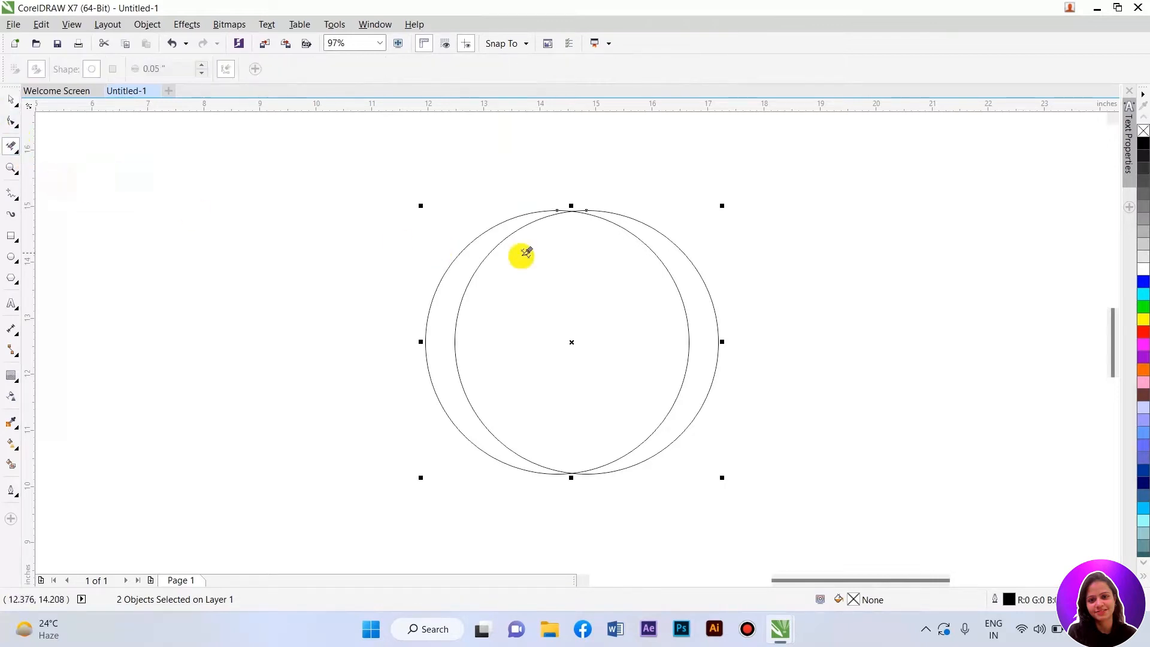
pyautogui.moveTo(569, 200); pyautogui.dragTo(713, 479)
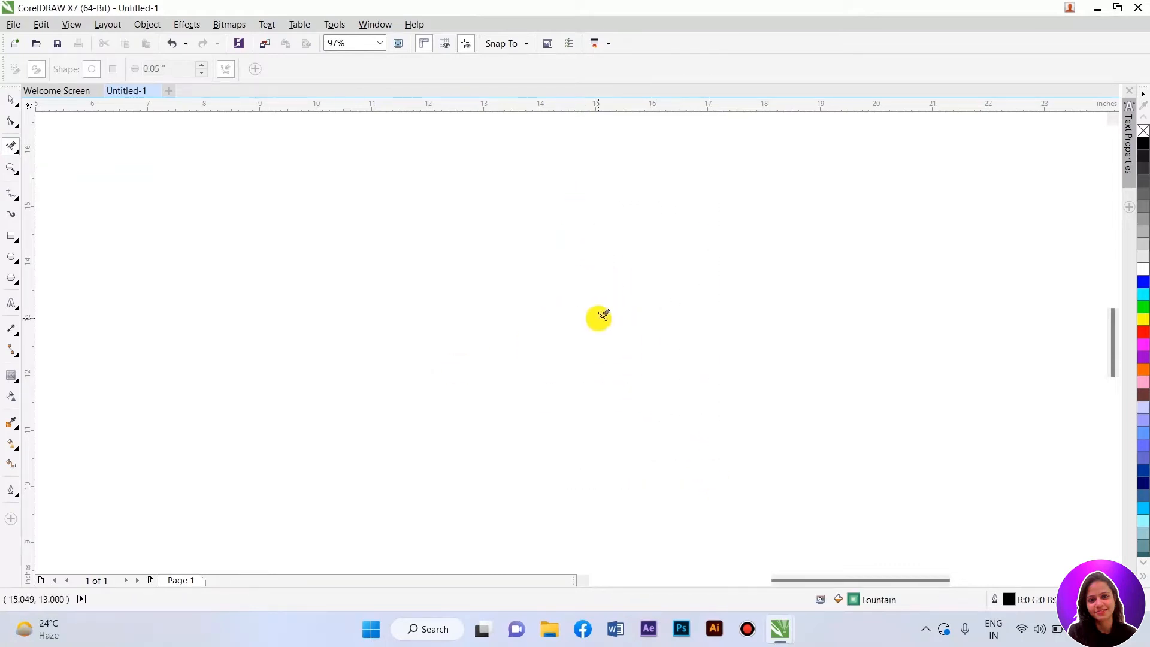
# Draw a circle about 6.55 inches in diameter and place an overlapping copy about 0.67 inch to its right.
pyautogui.press('space')
pyautogui.click(11, 256)
pyautogui.moveTo(336, 189); pyautogui.dragTo(702, 491)
pyautogui.press('space')
pyautogui.moveTo(521, 378); pyautogui.dragTo(549, 357)
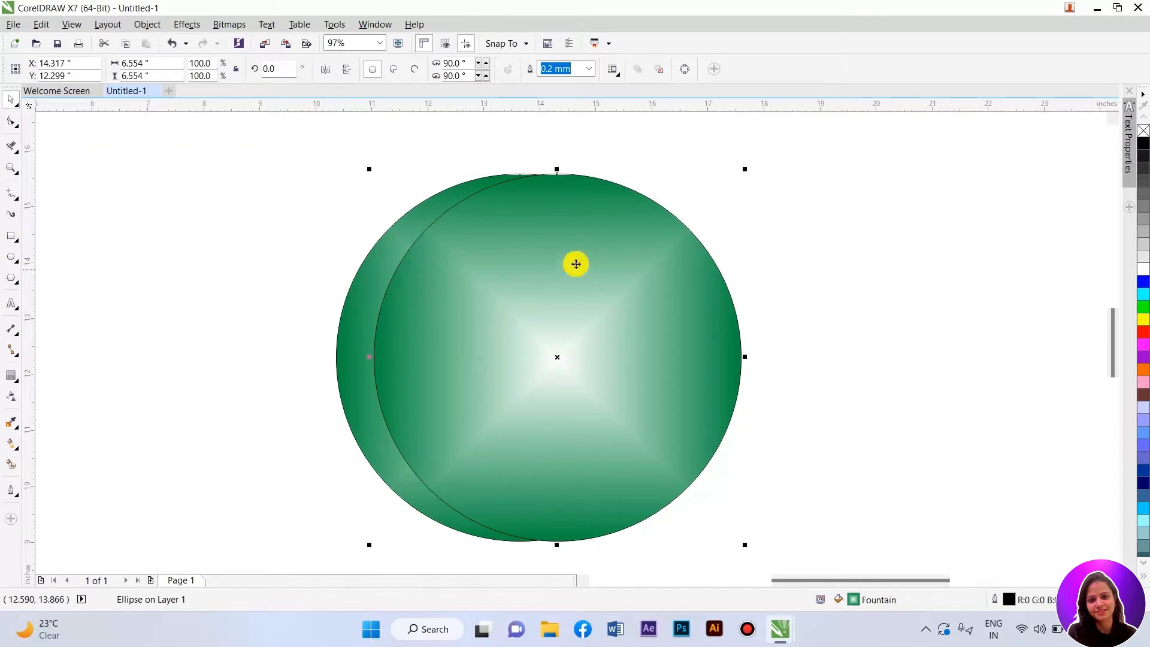
# Remove the fill from both overlapping circles, keeping only their outlines.
pyautogui.moveTo(249, 124); pyautogui.dragTo(825, 561)
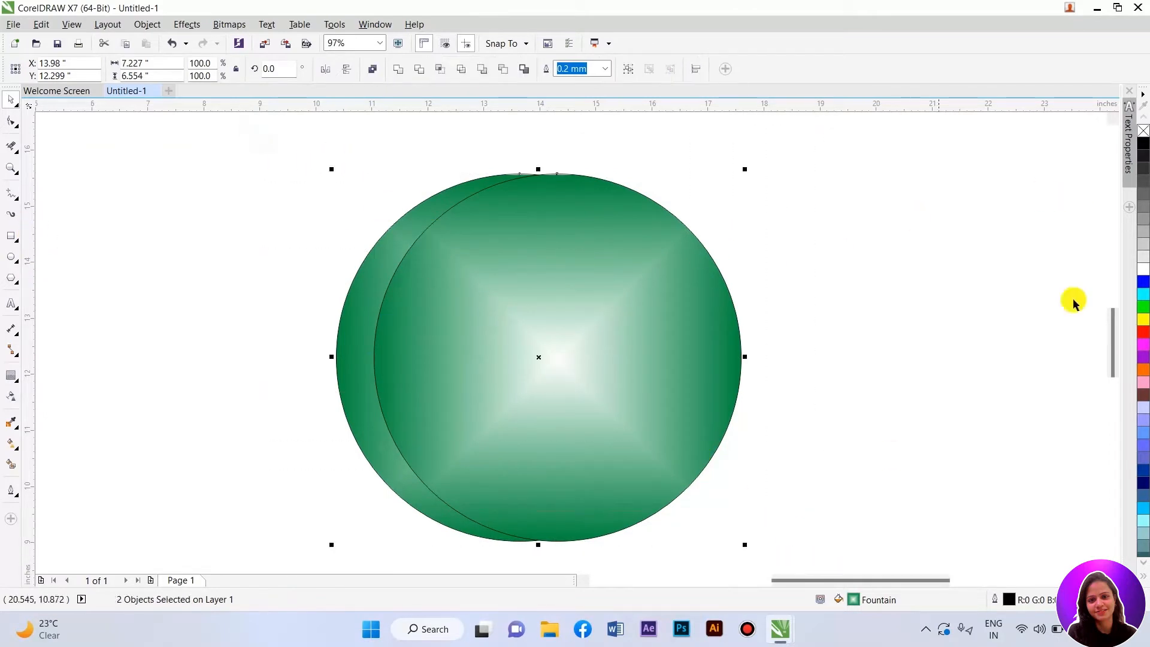
pyautogui.click(1143, 130)
pyautogui.click(844, 205)
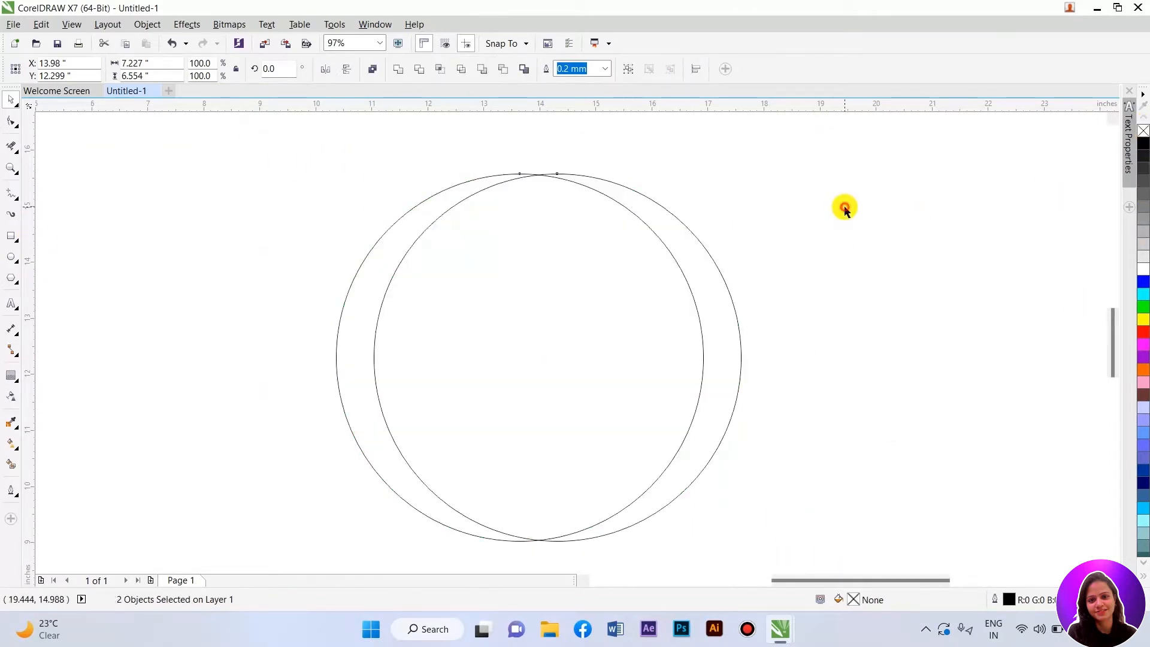
# Delete the right-hand segments of both circles with Virtual Segment Delete, leaving a thin crescent on the left.
pyautogui.click(11, 146)
pyautogui.scroll(4, 566, 178)
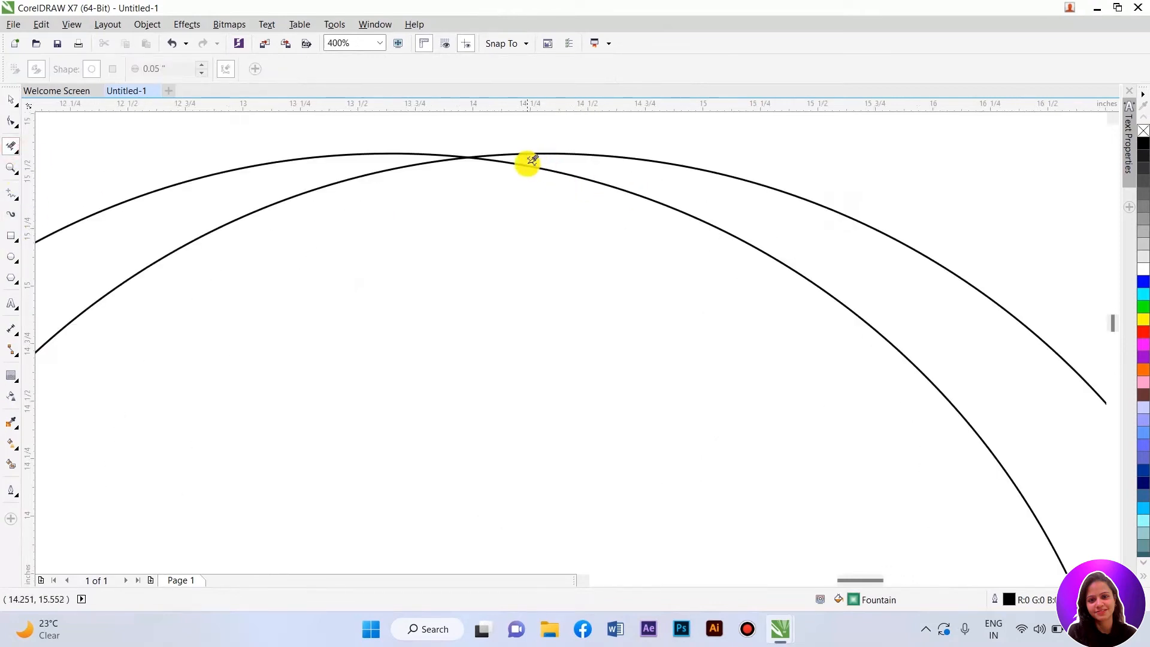
pyautogui.scroll(-4, 542, 174)
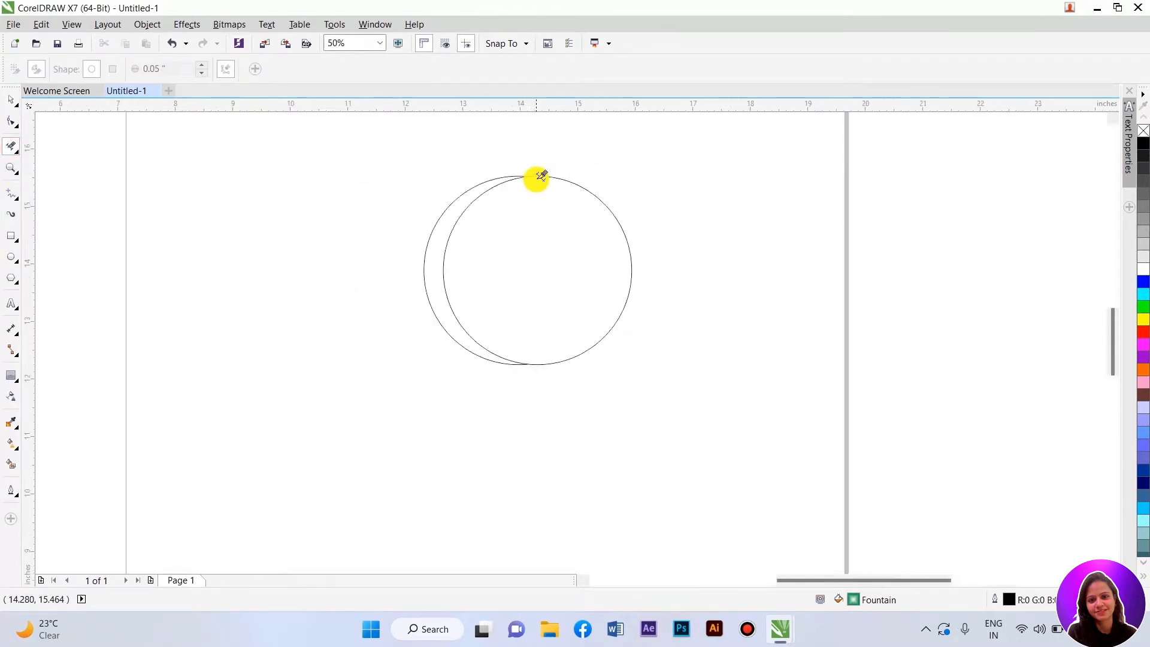
pyautogui.scroll(1, 542, 175)
pyautogui.moveTo(533, 159); pyautogui.dragTo(604, 215)
pyautogui.scroll(-1, 554, 214)
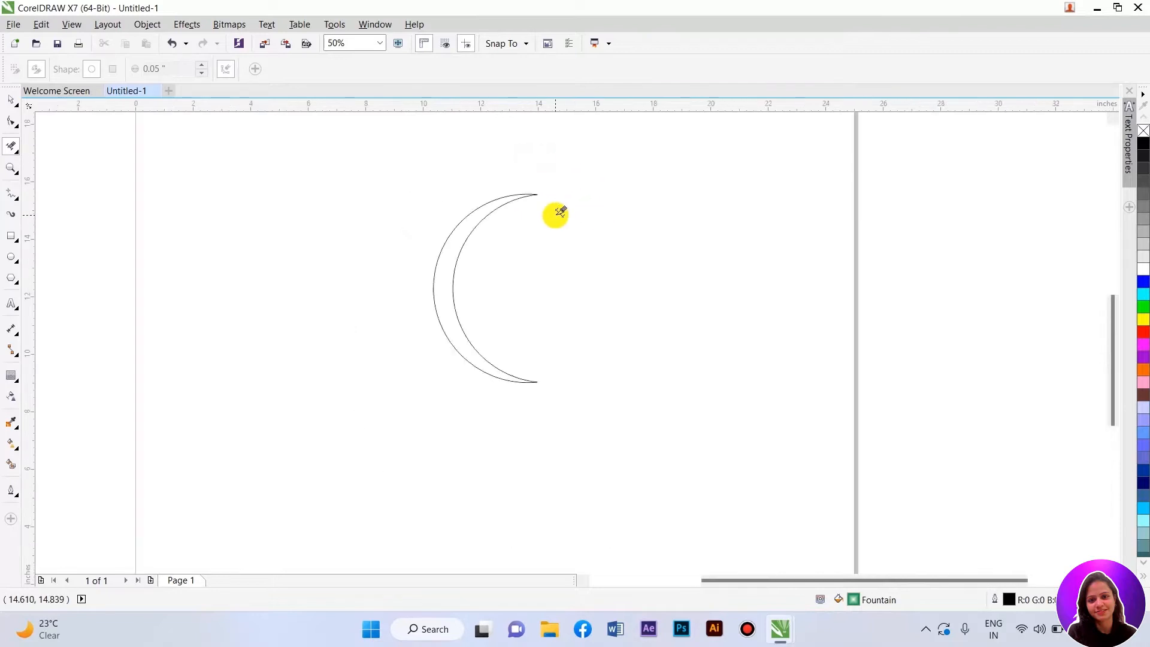
pyautogui.press('space')
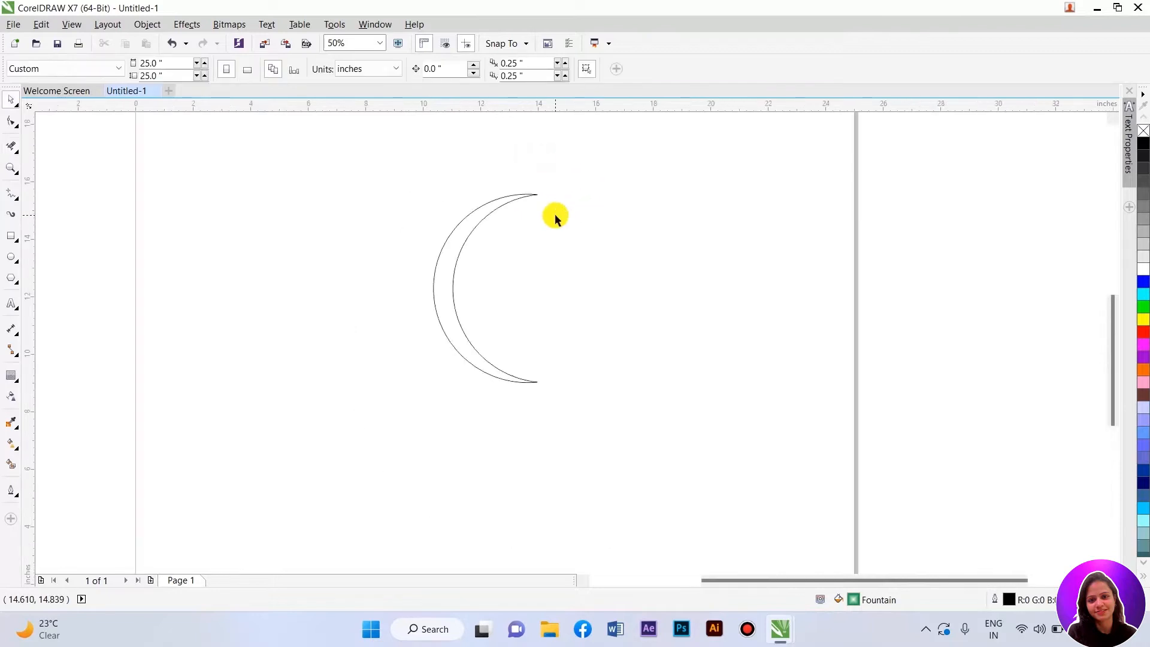
# Apply a red fill to the crescent's outer arc and combine both arcs into a single curve.
pyautogui.click(454, 239)
pyautogui.click(1143, 335)
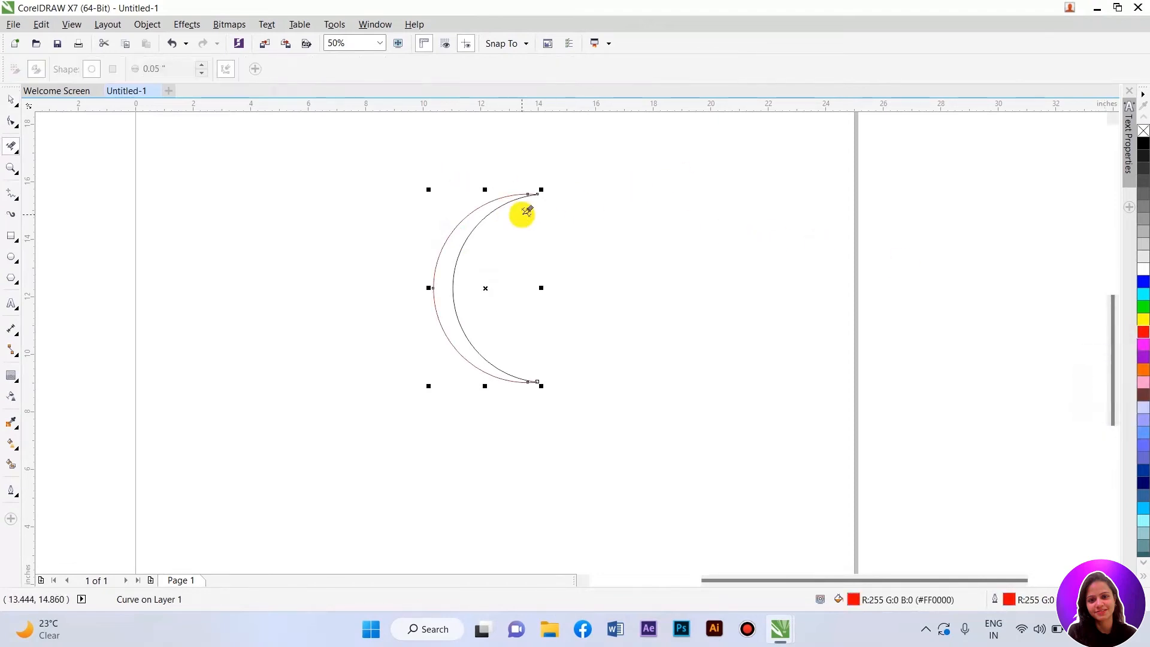
pyautogui.moveTo(367, 159); pyautogui.dragTo(584, 386)
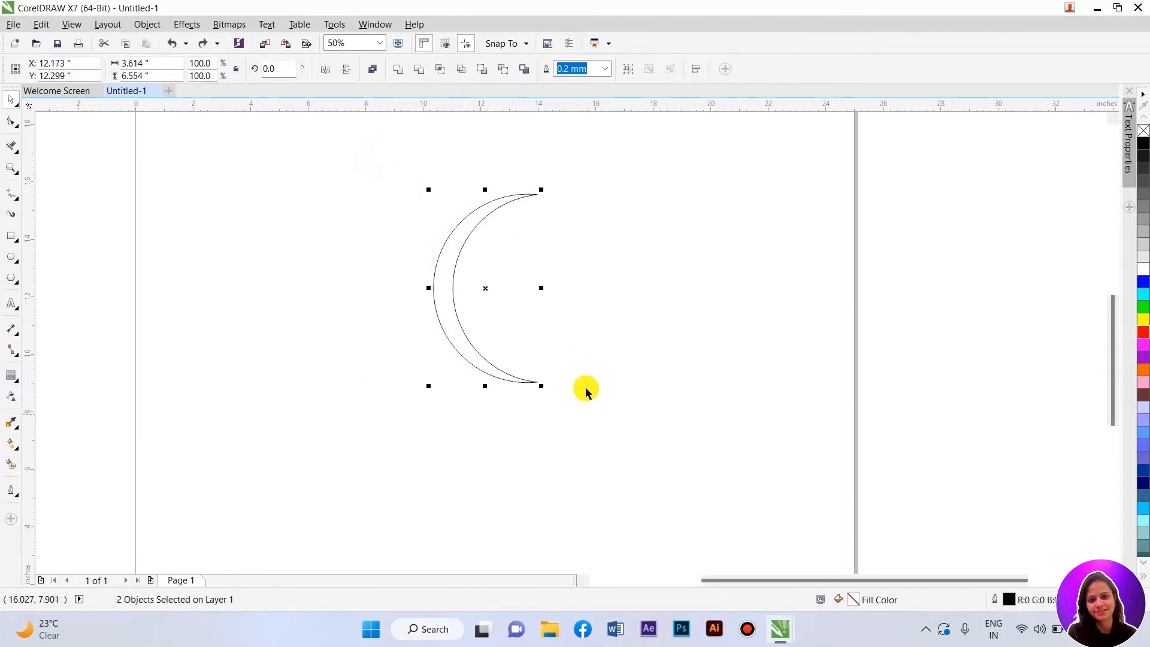
pyautogui.click(371, 69)
pyautogui.click(693, 259)
# Join the two end nodes at the crescent's upper tip.
pyautogui.scroll(2, 508, 197)
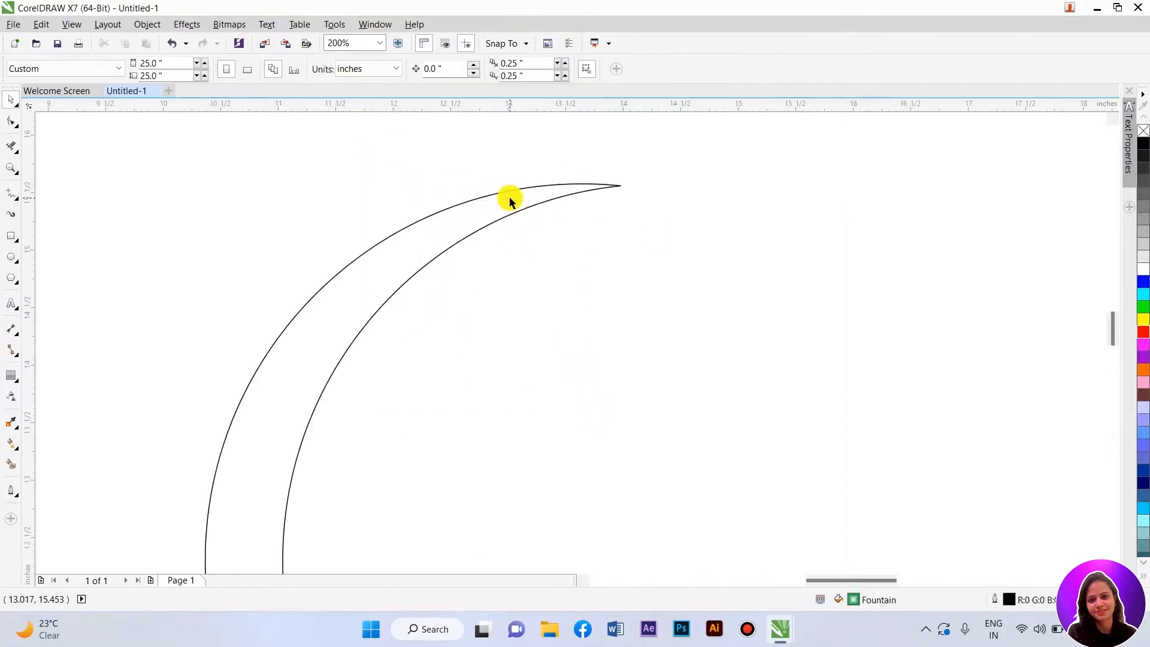
pyautogui.click(509, 200)
pyautogui.press('F10')
pyautogui.scroll(3, 602, 174)
pyautogui.moveTo(593, 162); pyautogui.dragTo(739, 254)
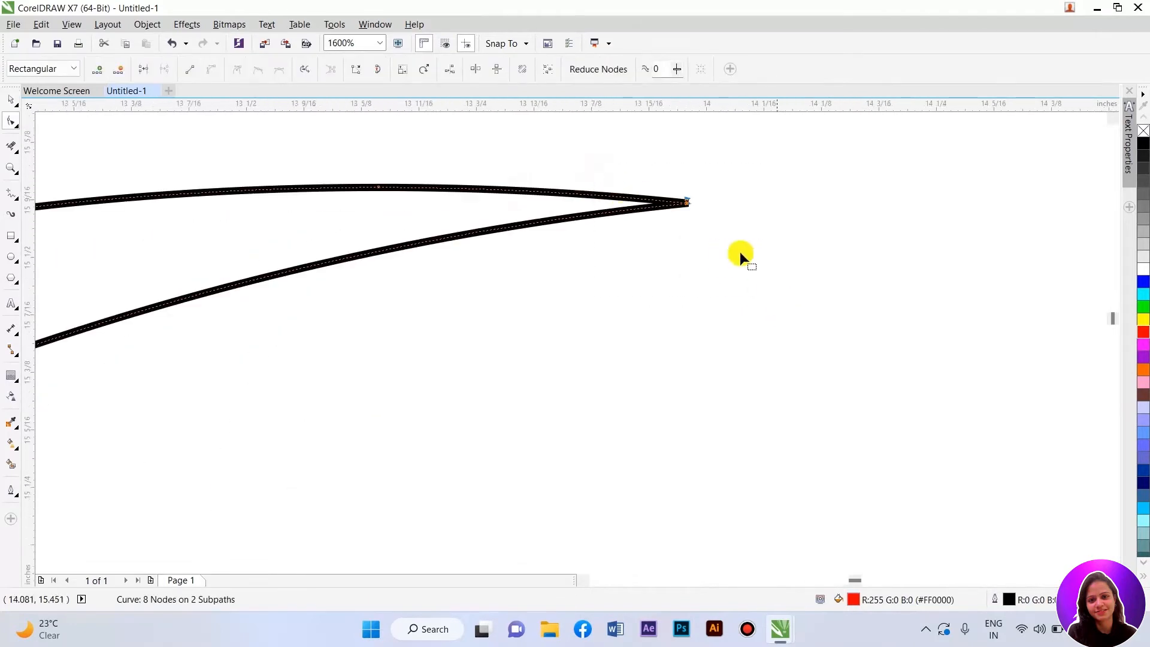
pyautogui.click(143, 72)
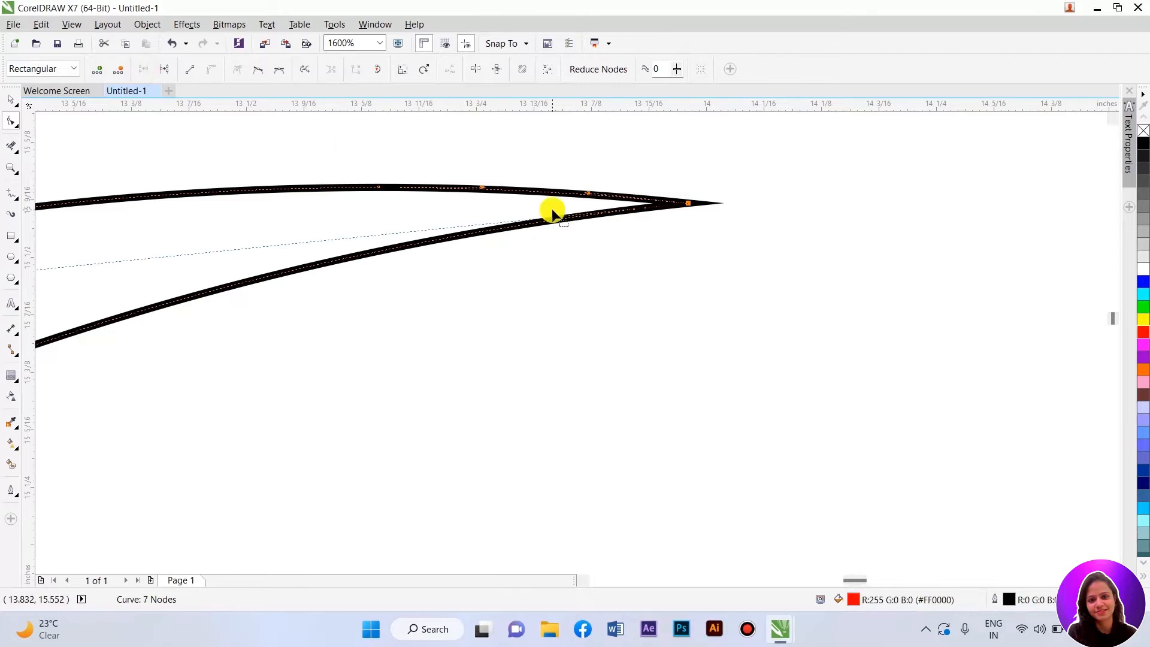
# Join the two end nodes at the crescent's lower tip to close the shape.
pyautogui.scroll(-5, 552, 209)
pyautogui.scroll(4, 554, 404)
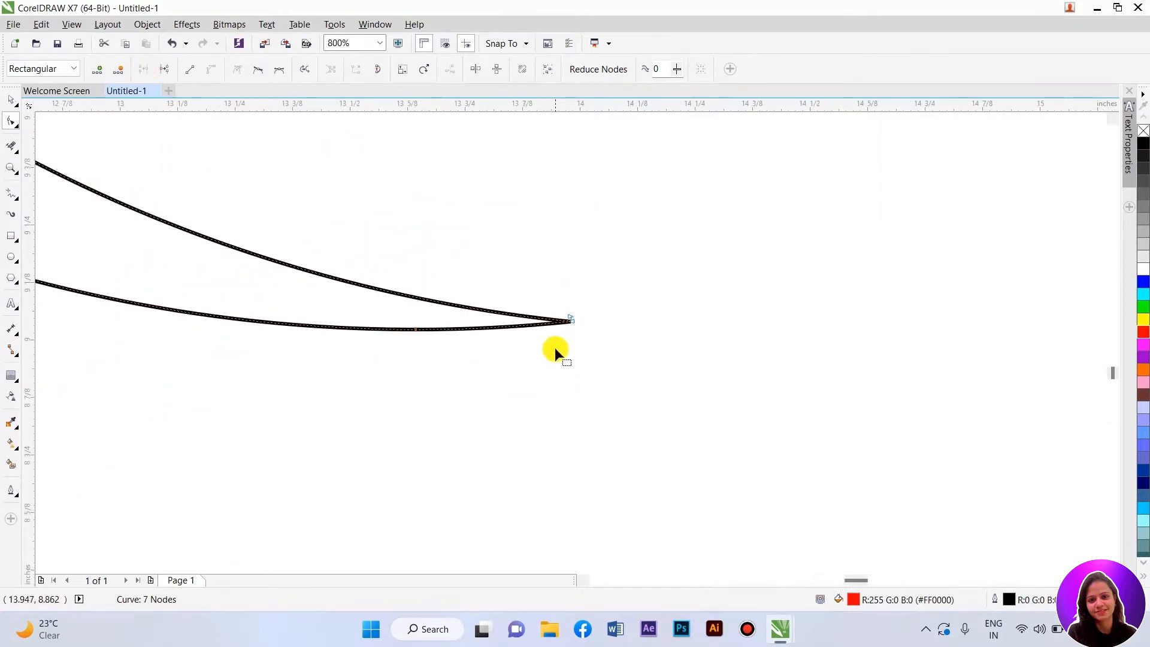
pyautogui.moveTo(643, 386); pyautogui.dragTo(588, 337)
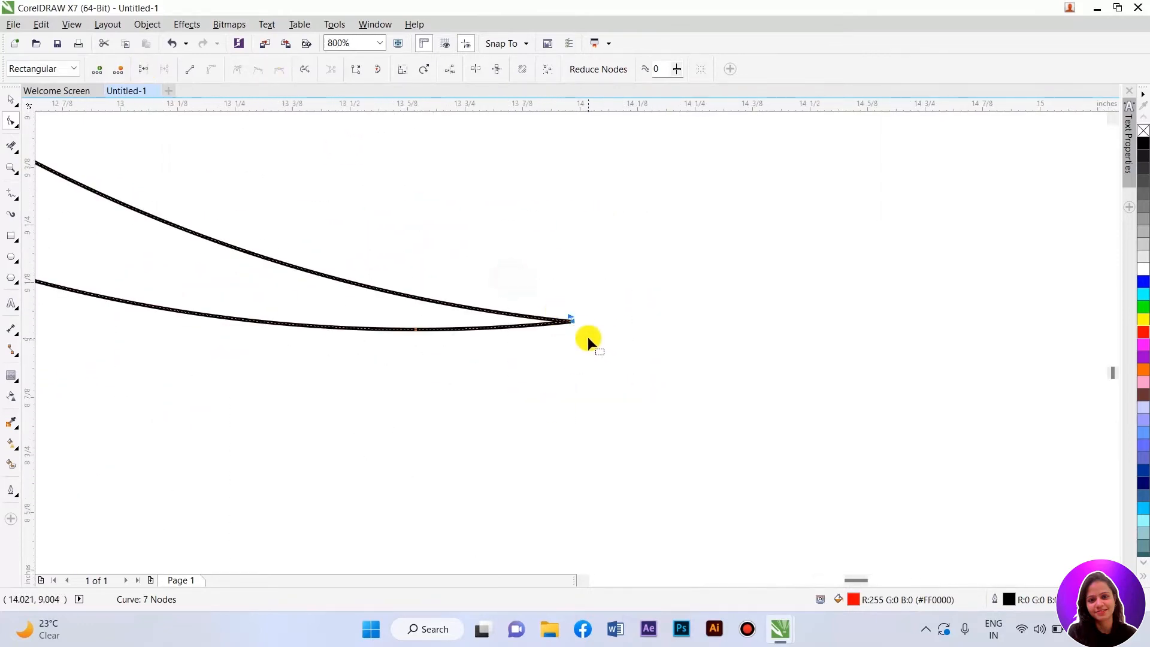
pyautogui.click(146, 71)
pyautogui.scroll(-3, 510, 404)
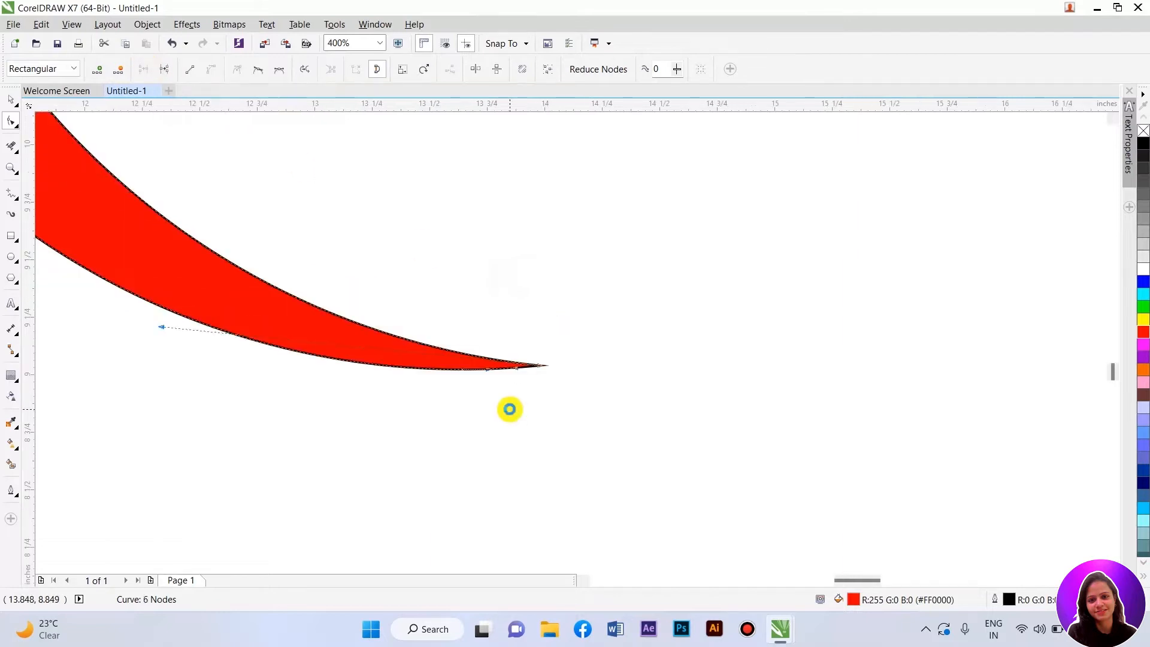
# Remove the outline from the red crescent.
pyautogui.press('space')
pyautogui.scroll(-2, 512, 407)
pyautogui.scroll(1, 487, 372)
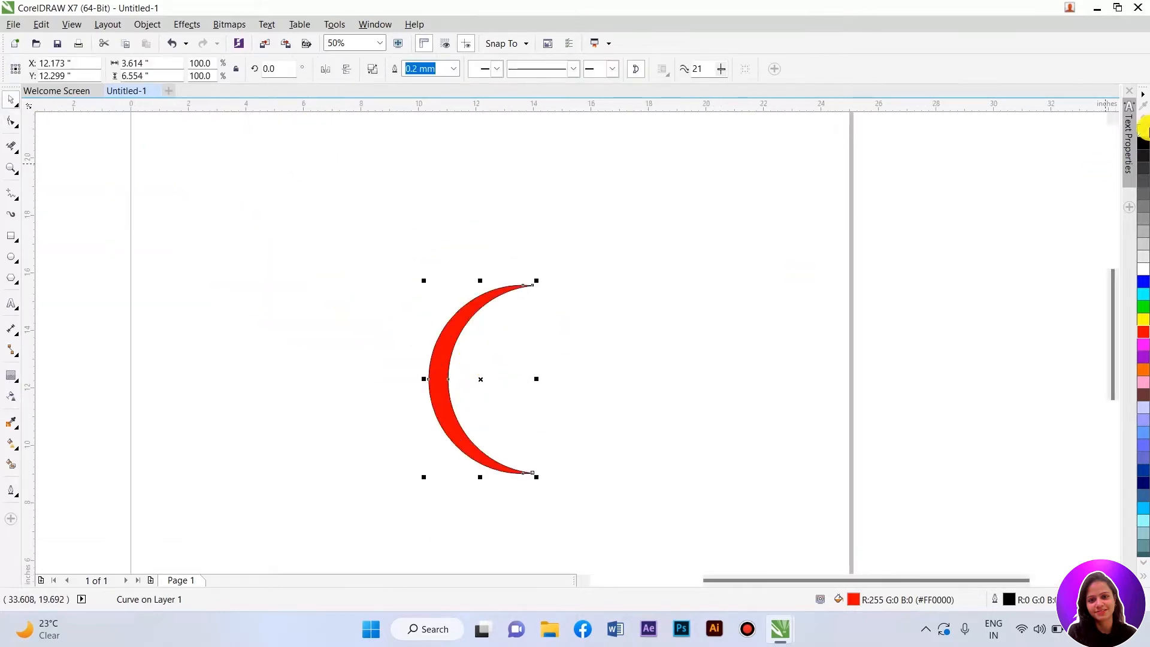
pyautogui.rightClick(1144, 132)
pyautogui.scroll(2, 454, 351)
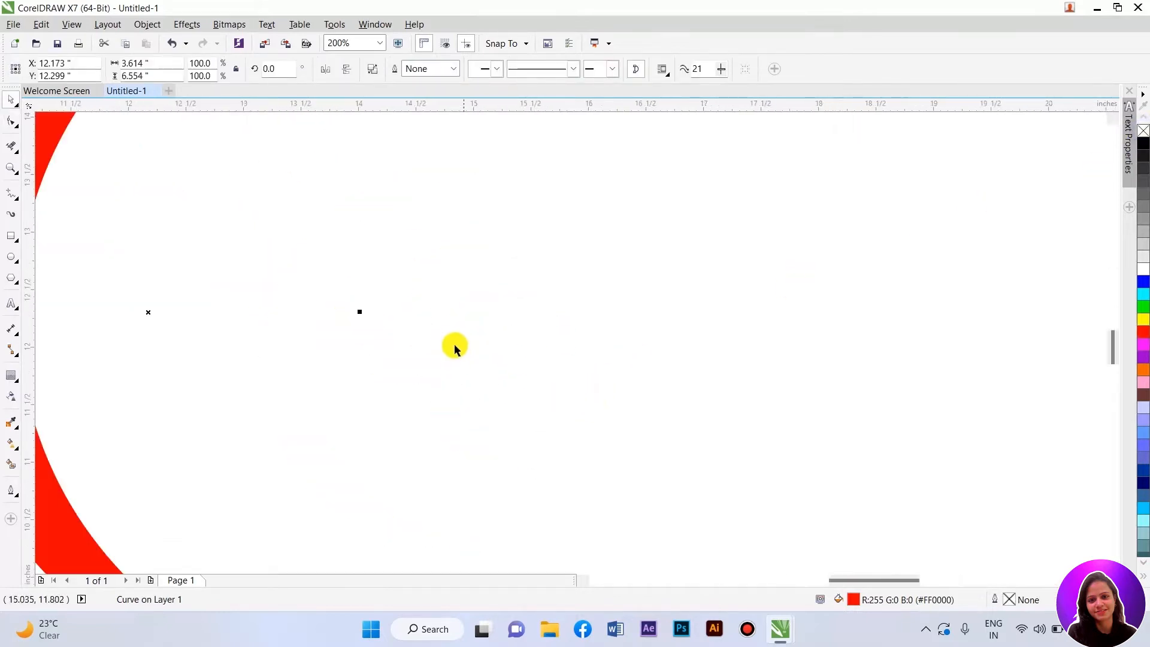
pyautogui.scroll(-2, 473, 331)
pyautogui.scroll(2, 433, 233)
pyautogui.scroll(-2, 448, 223)
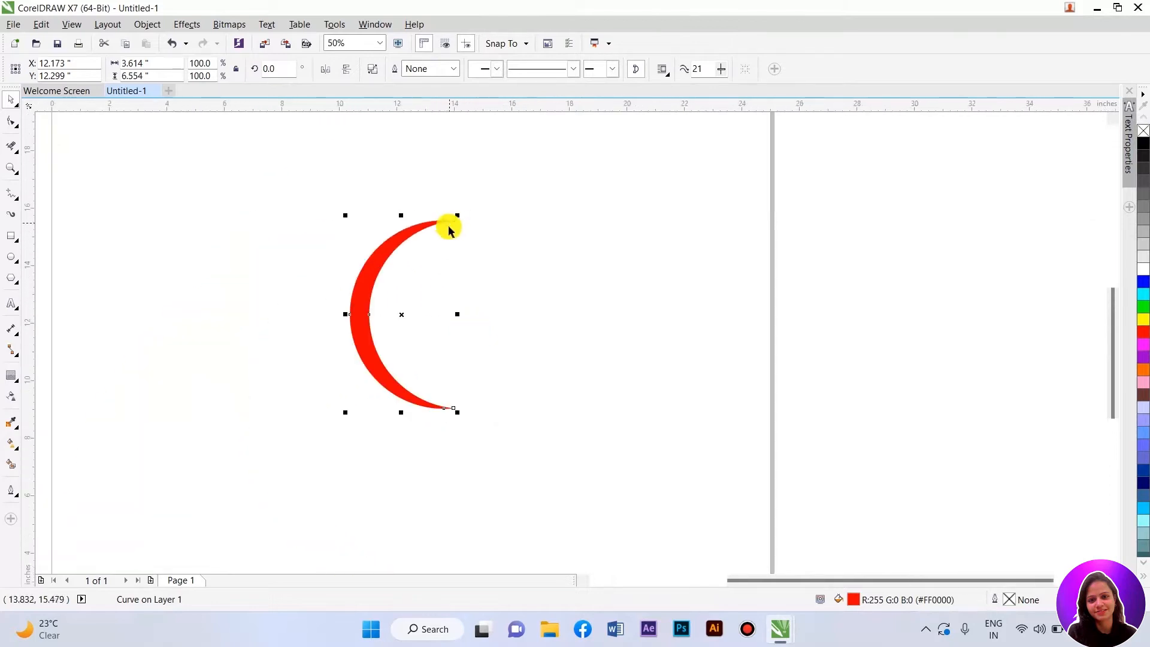
# Duplicate the crescent twice to the right at a spacing of about 1.17 inches.
pyautogui.moveTo(368, 285); pyautogui.dragTo(403, 284)
pyautogui.hotkey('ctrl', 'r')
pyautogui.click(570, 303)
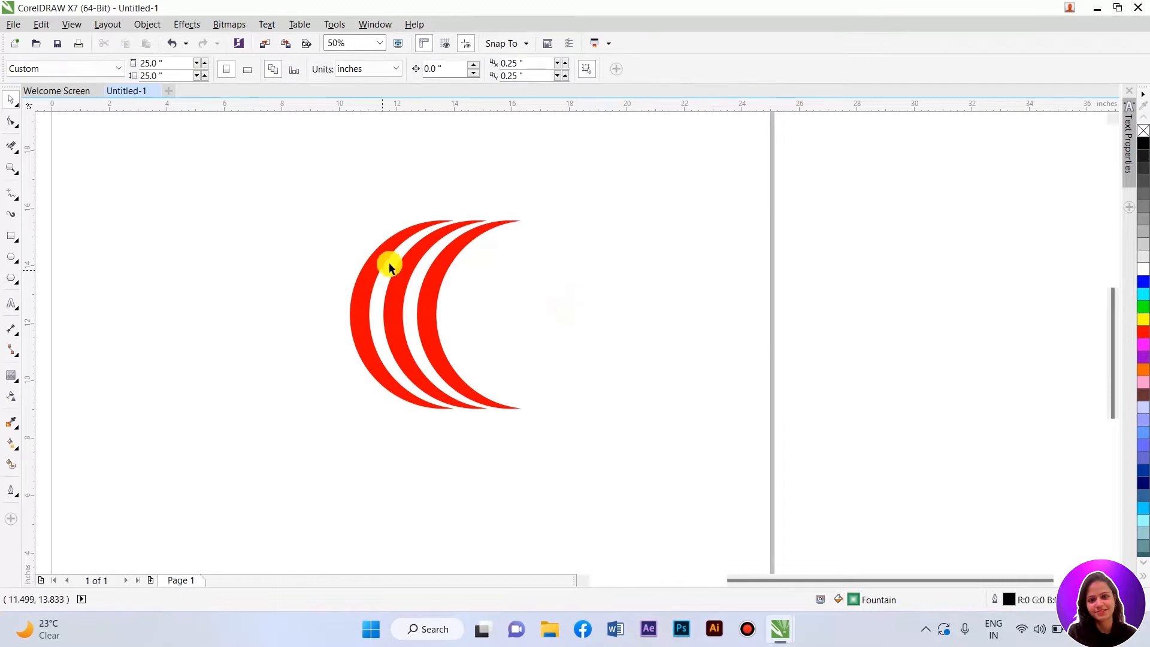
# Mirror the rightmost crescent horizontally and move it right so that it faces the other two like a ring.
pyautogui.click(429, 275)
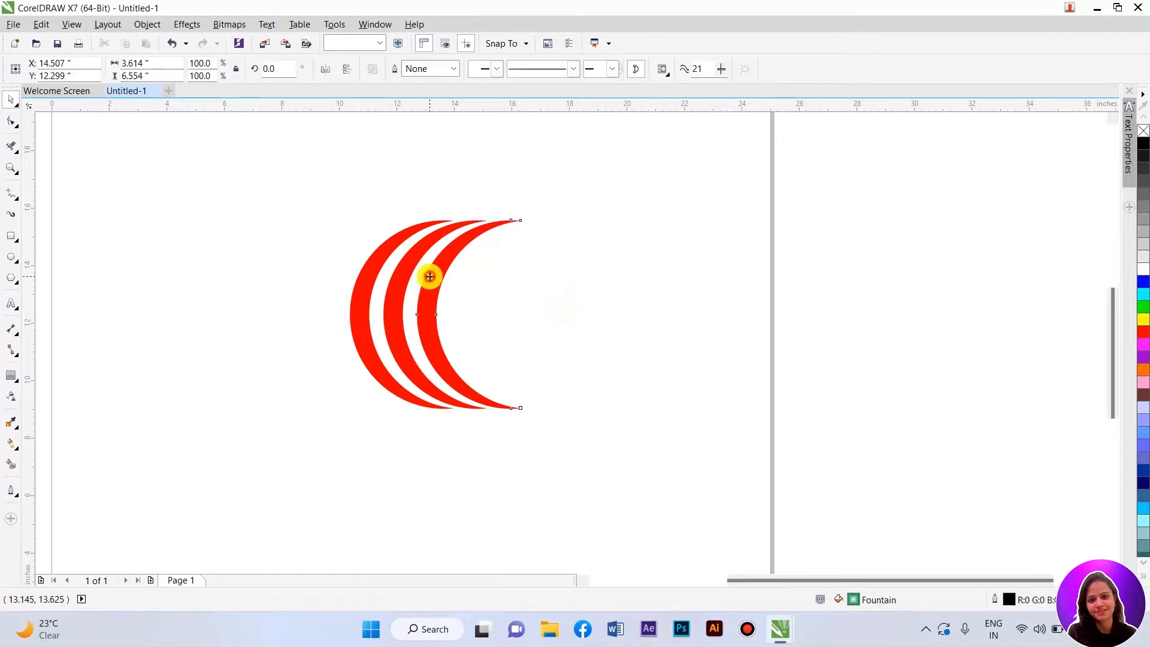
pyautogui.click(325, 69)
pyautogui.moveTo(513, 275); pyautogui.dragTo(540, 284)
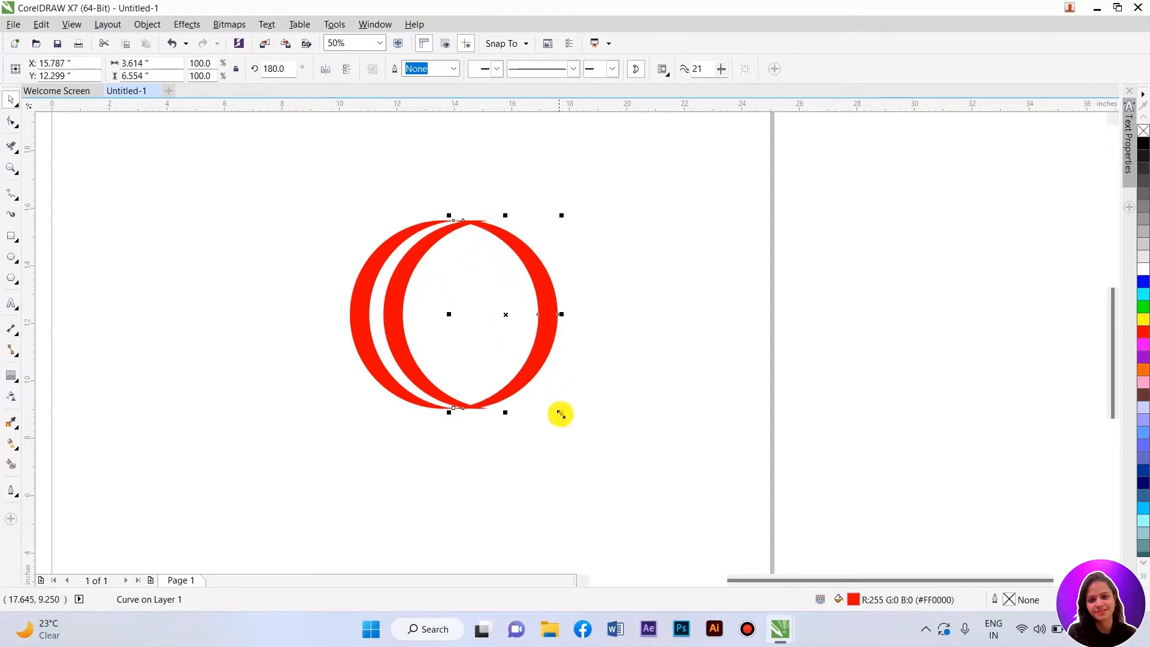
# Scale the mirrored crescent about its center to about 91.9% and fill it with a dark green shade.
pyautogui.moveTo(561, 412); pyautogui.dragTo(555, 413)
pyautogui.scroll(2, 477, 329)
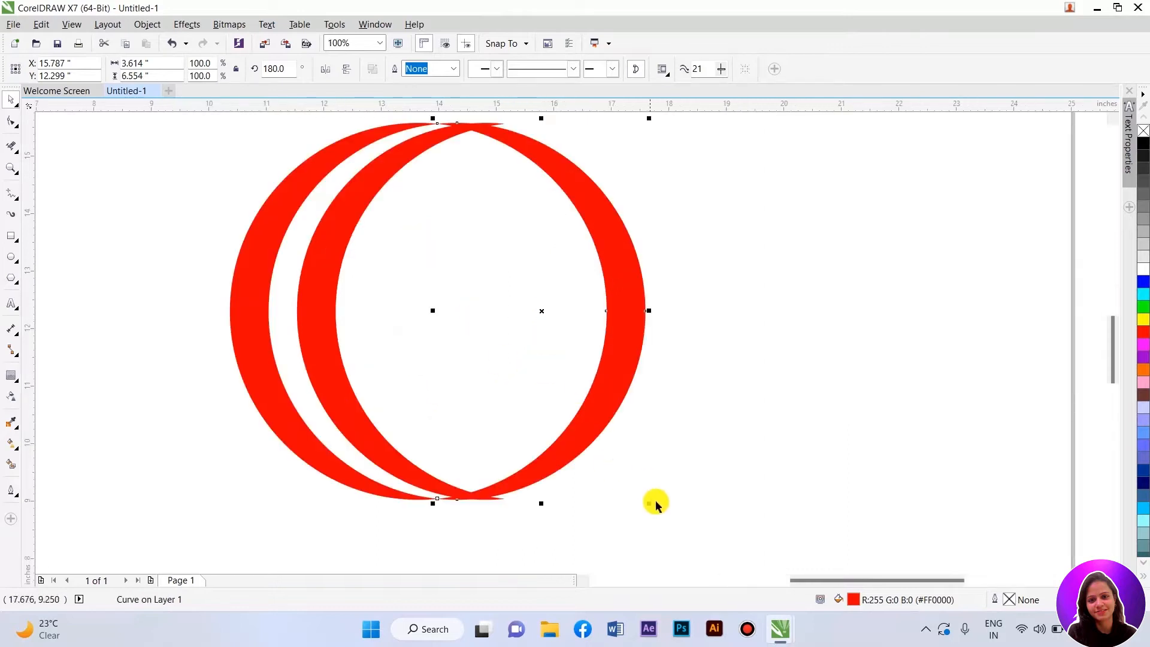
pyautogui.moveTo(647, 504); pyautogui.dragTo(636, 492)
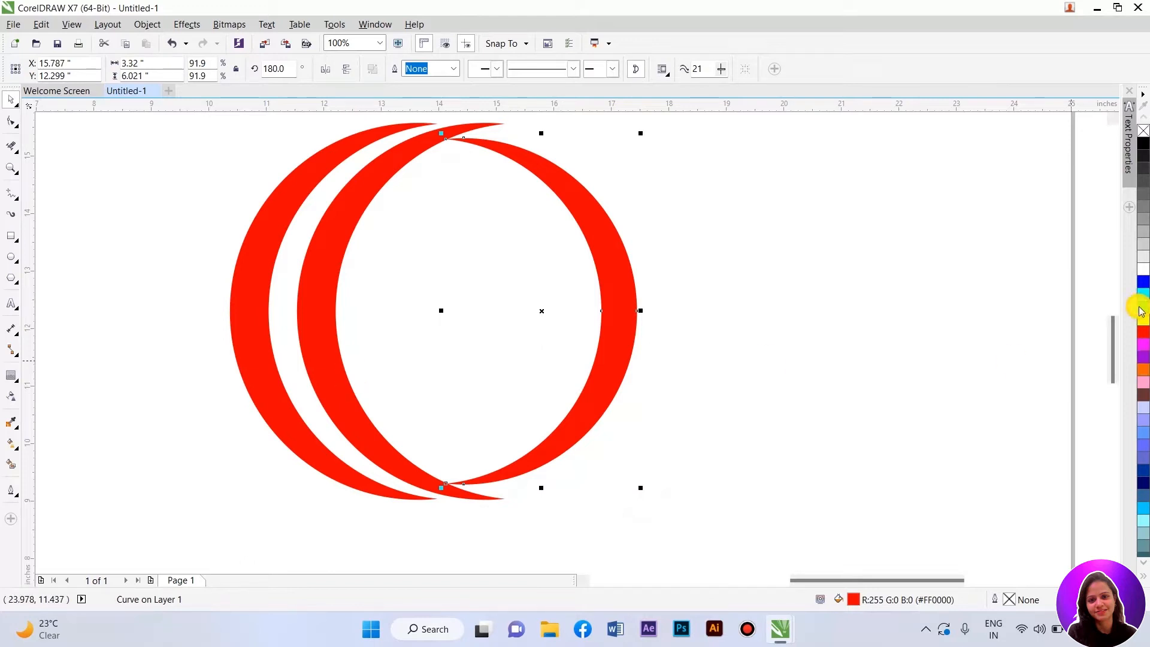
pyautogui.moveTo(1140, 311); pyautogui.dragTo(1123, 330)
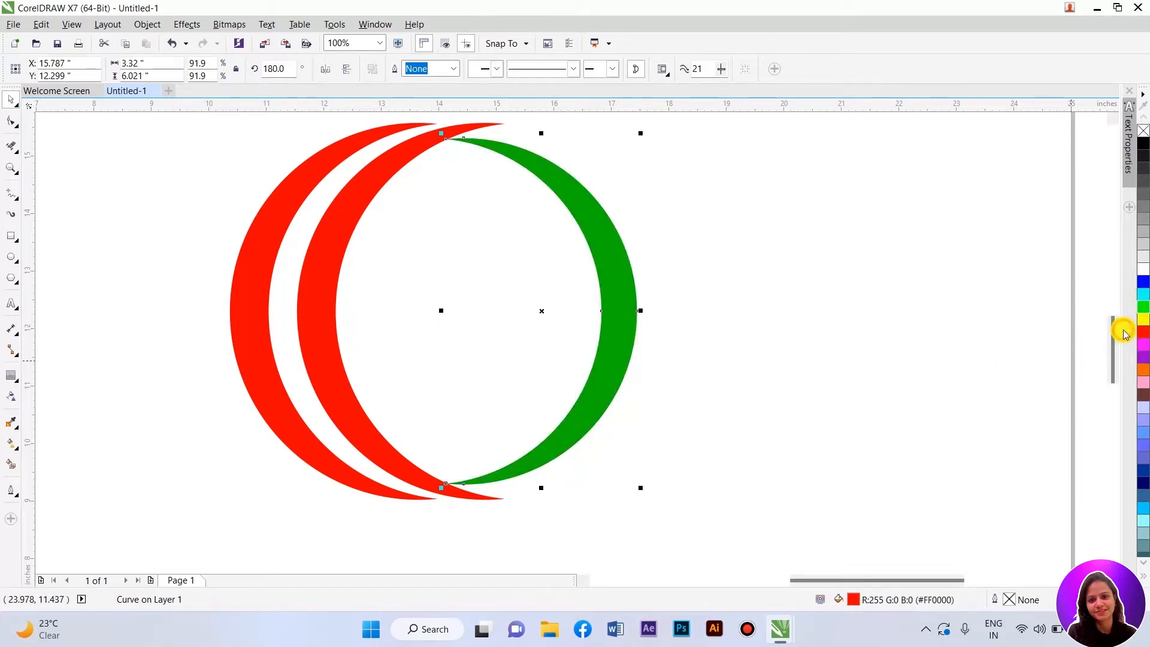
pyautogui.click(778, 268)
# Scale the middle crescent about its center to 85.5% and move it left, inside the outer red crescent.
pyautogui.click(321, 303)
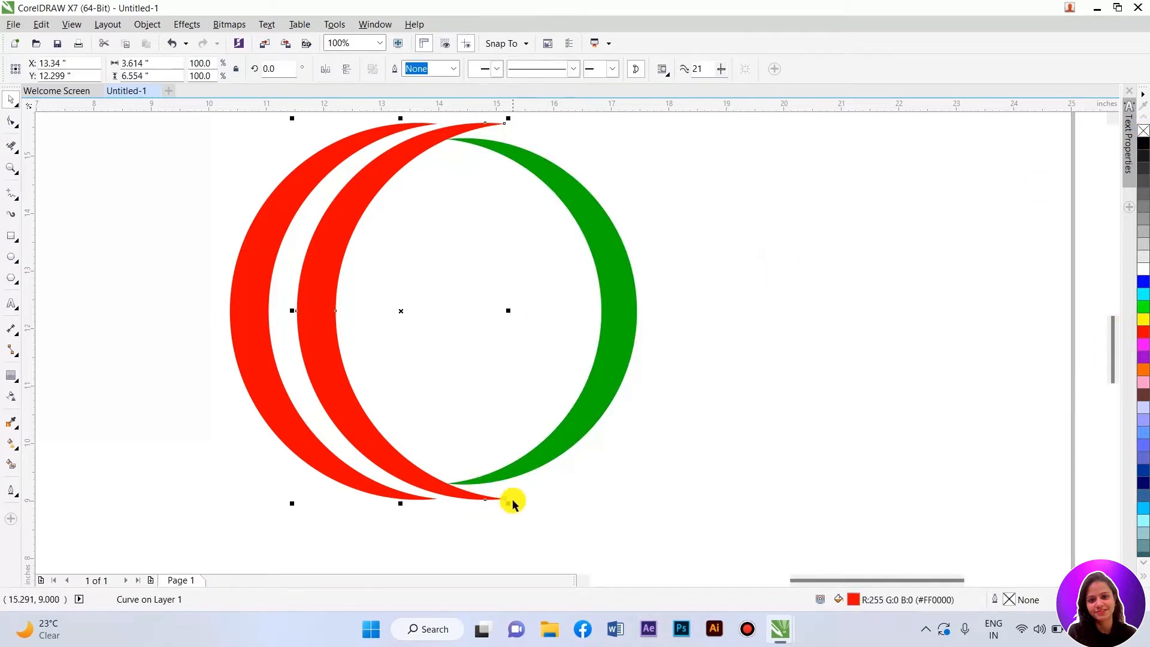
pyautogui.moveTo(510, 503); pyautogui.dragTo(493, 477)
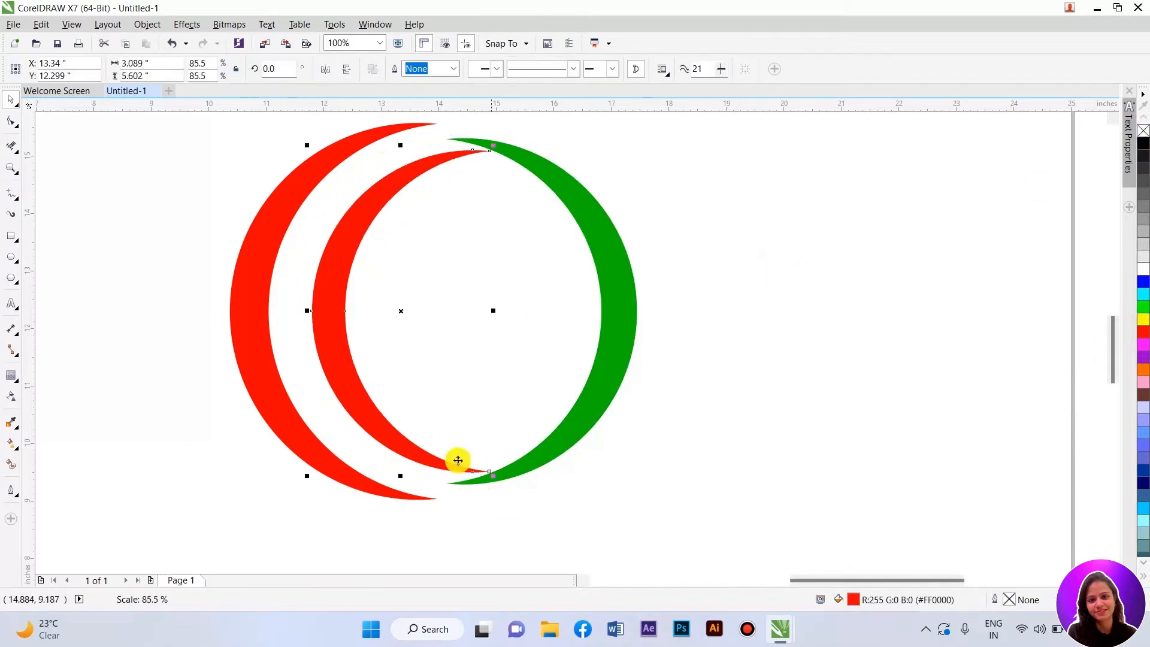
pyautogui.moveTo(341, 335); pyautogui.dragTo(308, 331)
pyautogui.scroll(-1, 308, 331)
pyautogui.scroll(1, 308, 331)
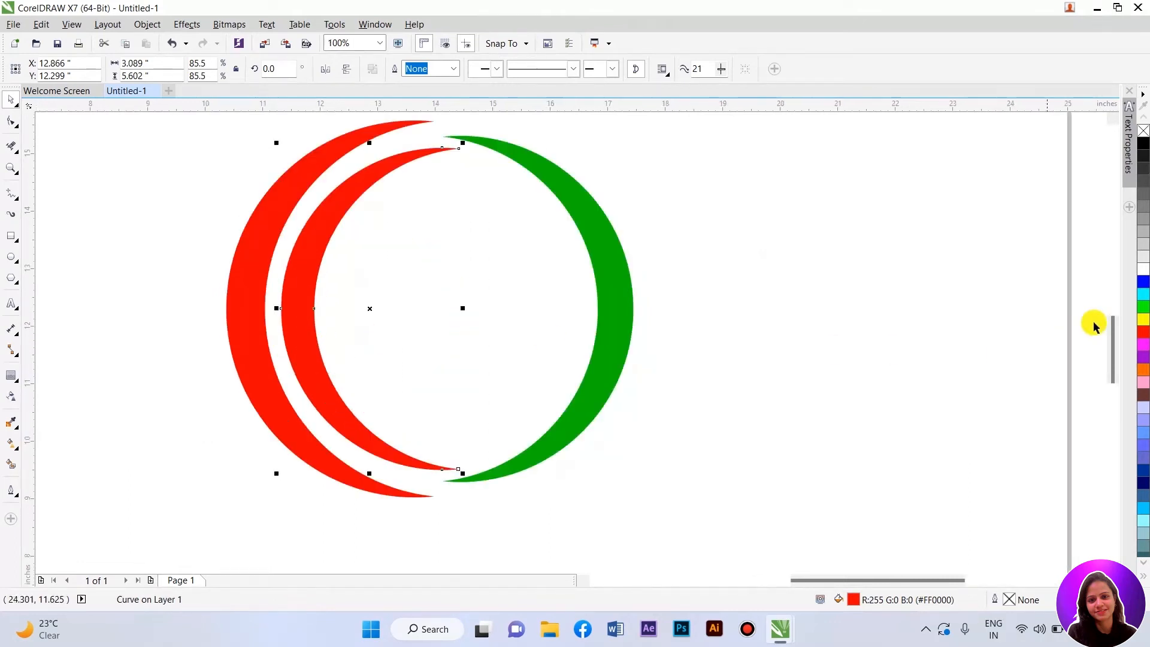
# Fill the inner crescent with the golden yellow shade #FED700.
pyautogui.click(1145, 322)
pyautogui.moveTo(1144, 322); pyautogui.dragTo(1107, 354)
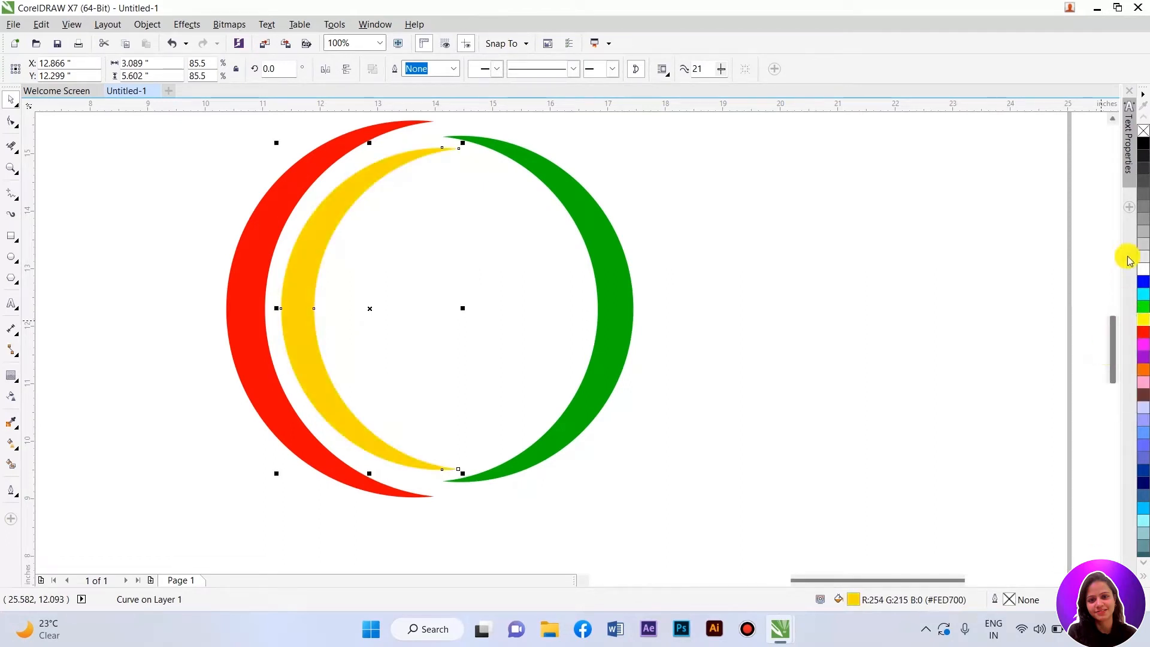
pyautogui.click(828, 271)
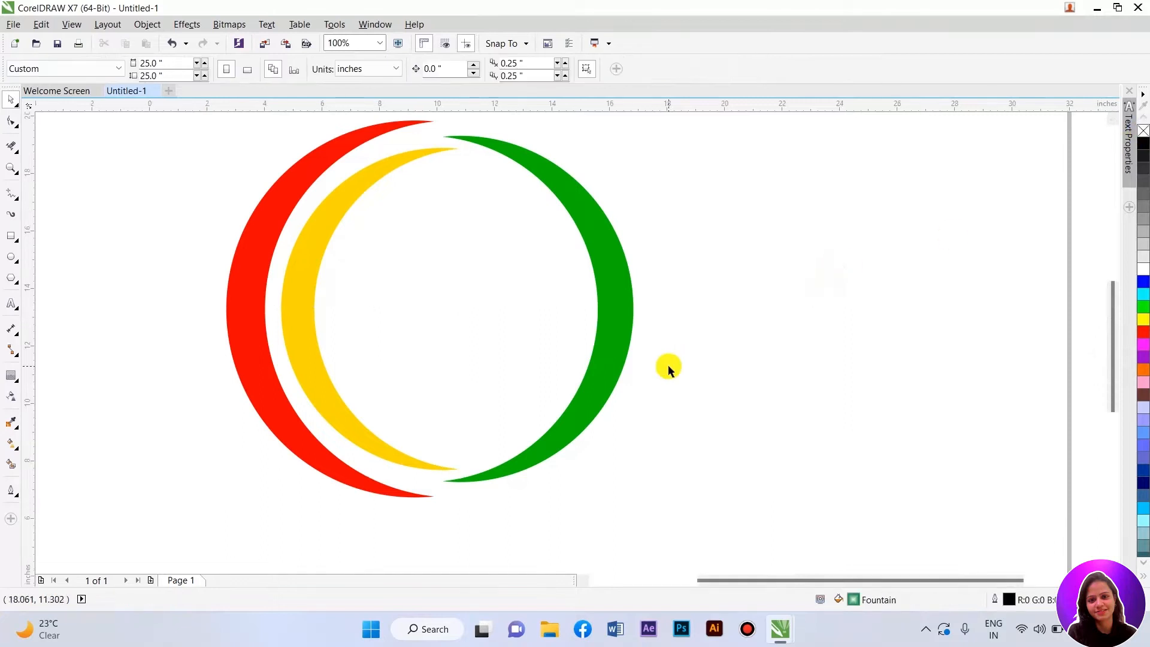
pyautogui.scroll(-2, 667, 364)
pyautogui.scroll(2, 532, 339)
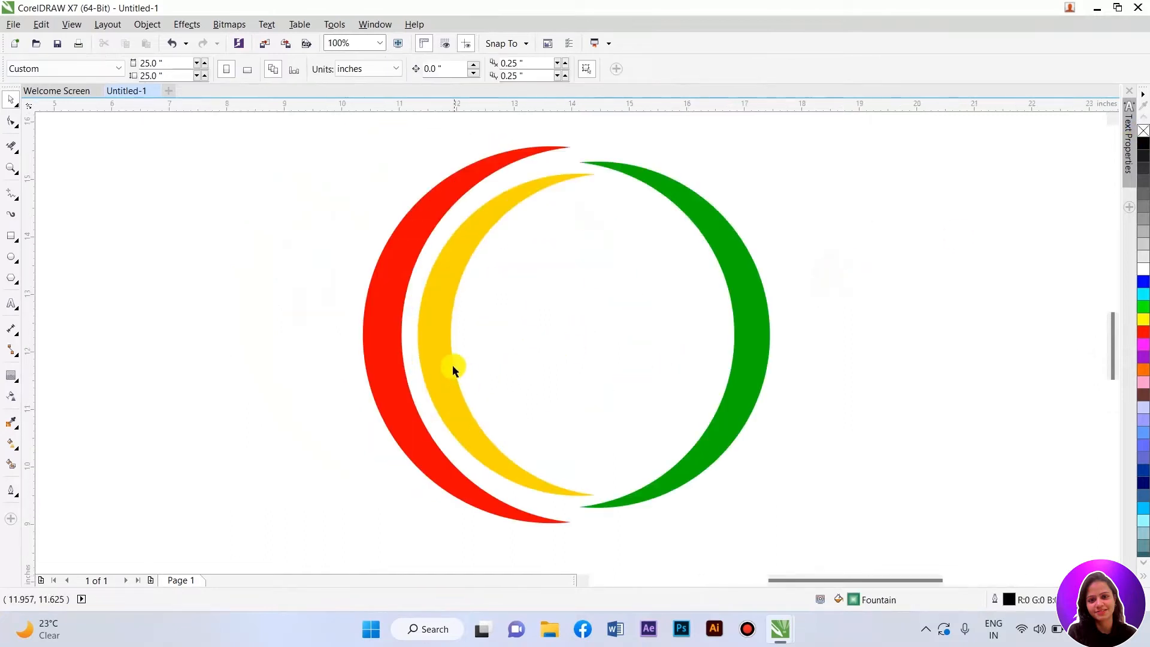
# Move the yellow crescent closer to the red one and shift the green crescent left to tighten the ring.
pyautogui.click(437, 355)
pyautogui.moveTo(431, 356); pyautogui.dragTo(428, 355)
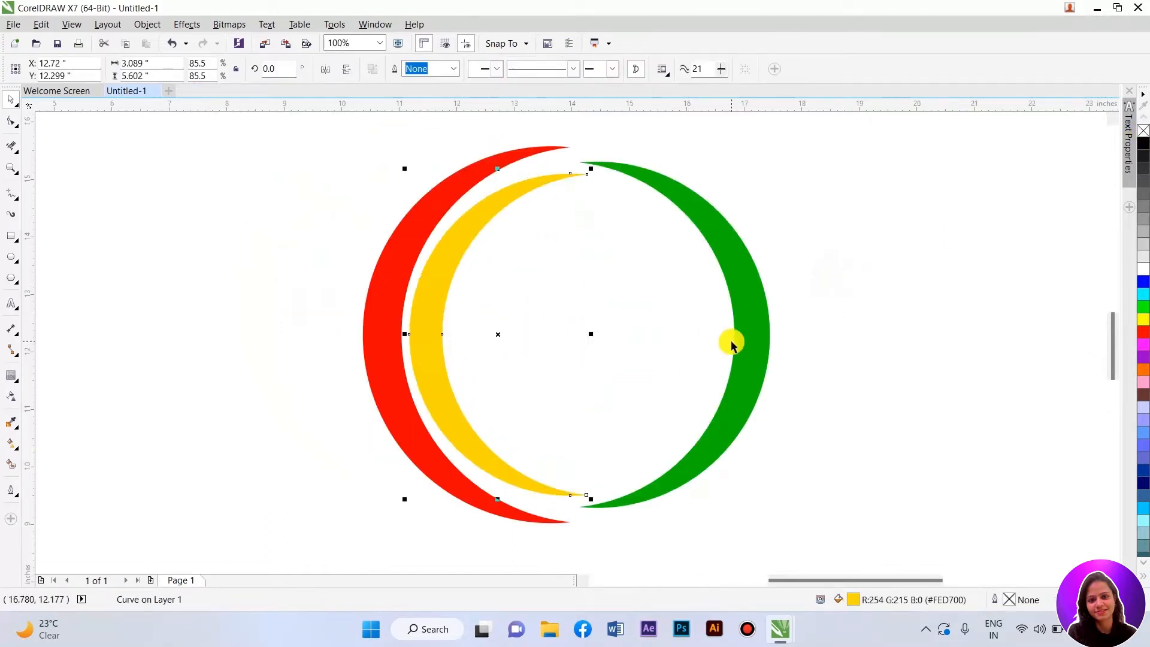
pyautogui.moveTo(741, 344); pyautogui.dragTo(718, 348)
pyautogui.scroll(-2, 667, 399)
pyautogui.click(765, 365)
pyautogui.scroll(2, 692, 275)
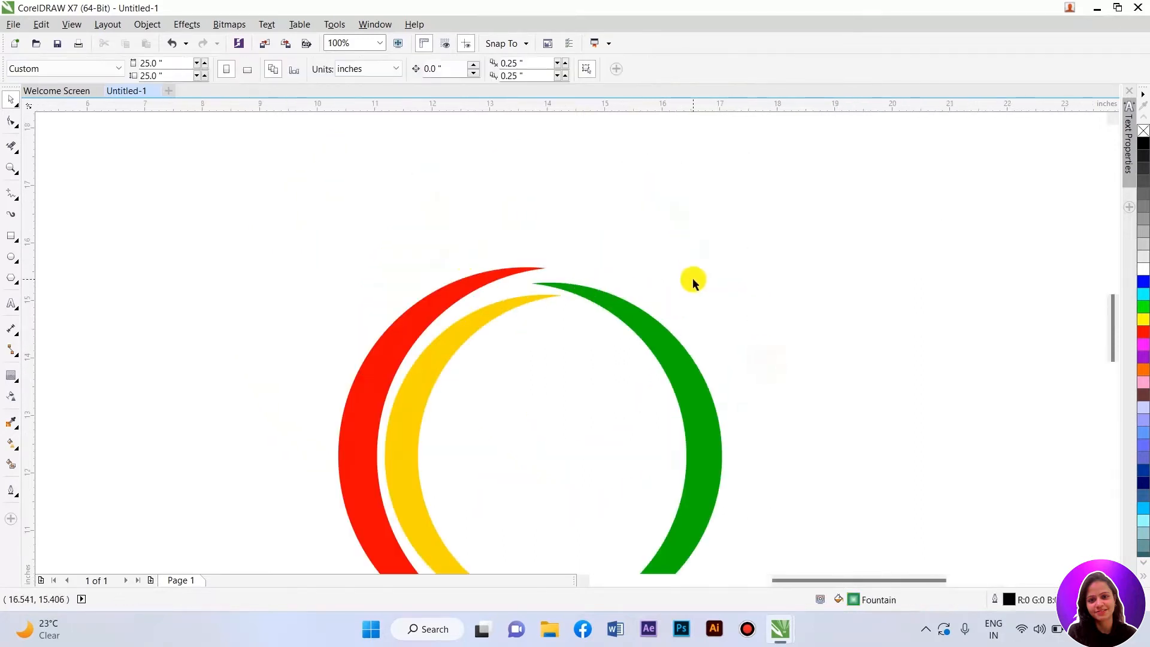
# Draw a circle about 1.4 inches wide to the upper left of the ring, with an overlapping copy offset to its right.
pyautogui.click(12, 255)
pyautogui.moveTo(120, 185); pyautogui.dragTo(206, 270)
pyautogui.moveTo(157, 231); pyautogui.dragTo(198, 232)
# Intersect the two overlapping circles, move the resulting lens shape out to the right and delete both circles.
pyautogui.moveTo(292, 301); pyautogui.dragTo(114, 176)
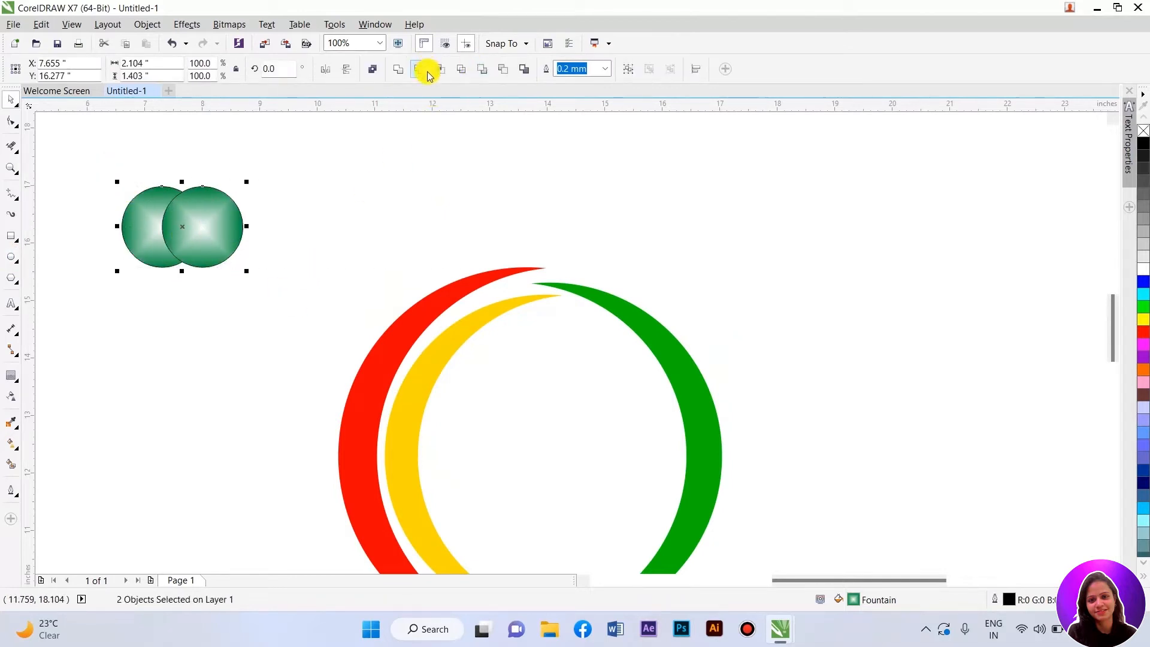
pyautogui.click(442, 69)
pyautogui.moveTo(179, 221); pyautogui.dragTo(384, 228)
pyautogui.moveTo(110, 174); pyautogui.dragTo(250, 300)
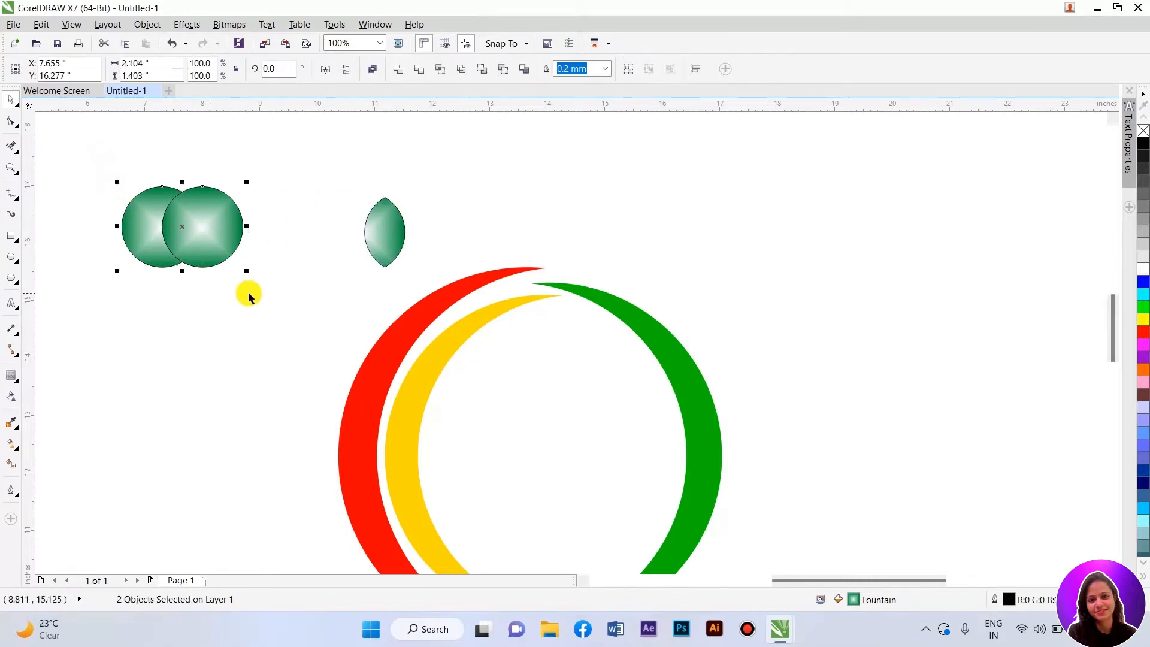
pyautogui.press('Delete')
# Move the lens shape above the upper tips of the red and green crescents.
pyautogui.moveTo(395, 234); pyautogui.dragTo(563, 222)
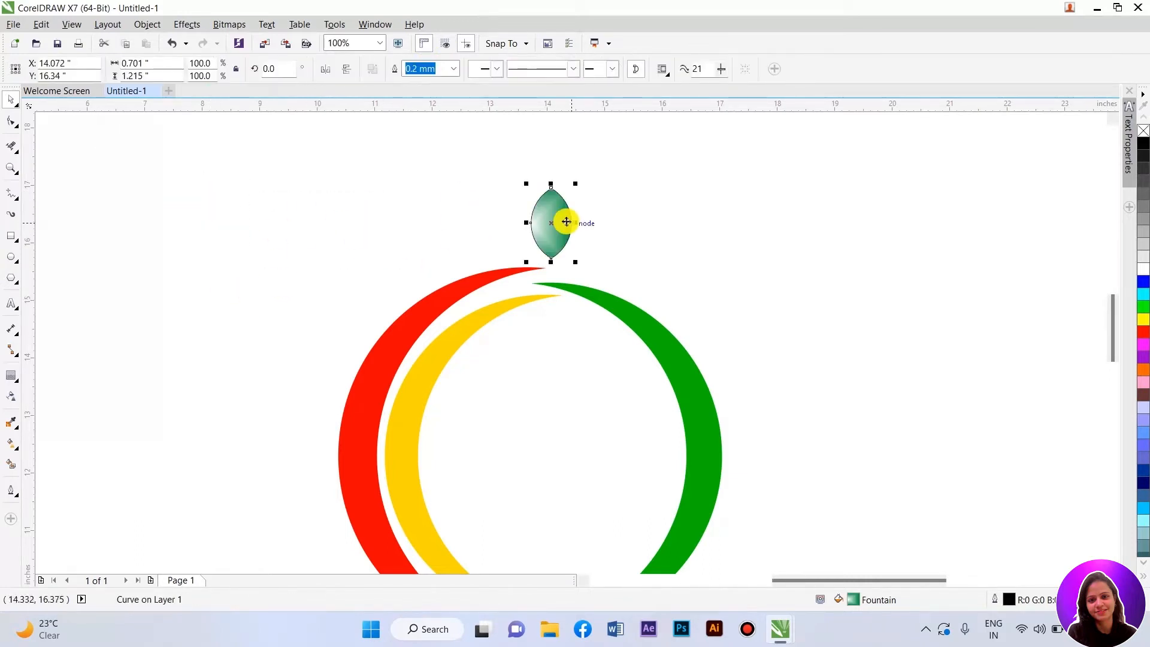
pyautogui.press('F10')
pyautogui.scroll(3, 549, 197)
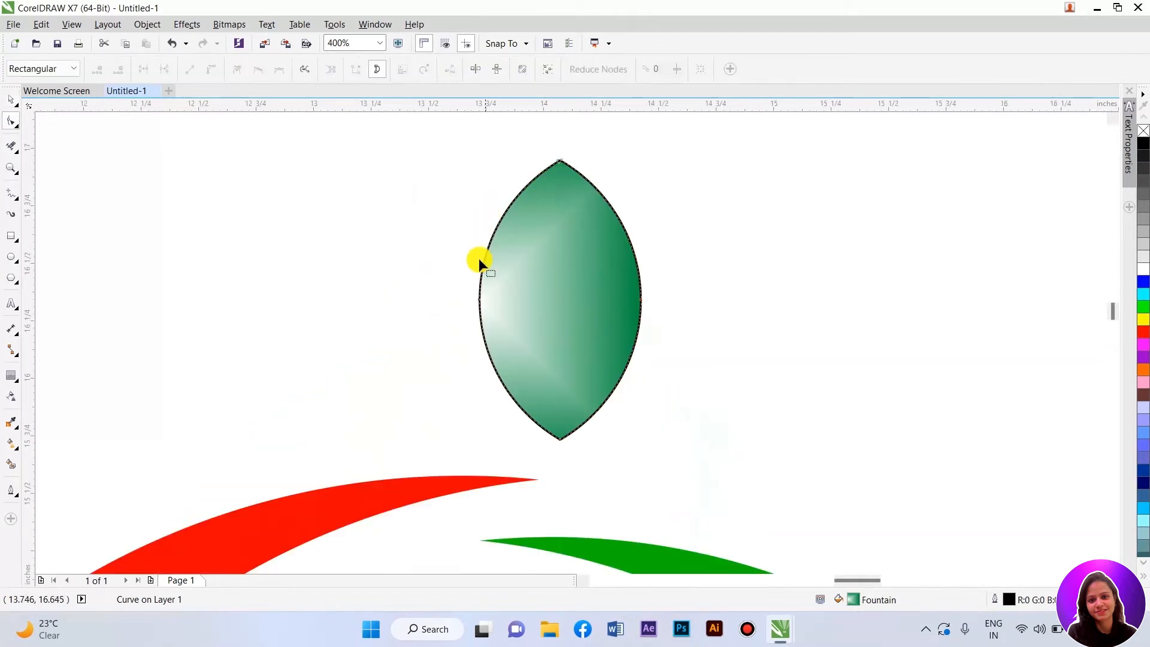
pyautogui.moveTo(446, 275); pyautogui.dragTo(691, 351)
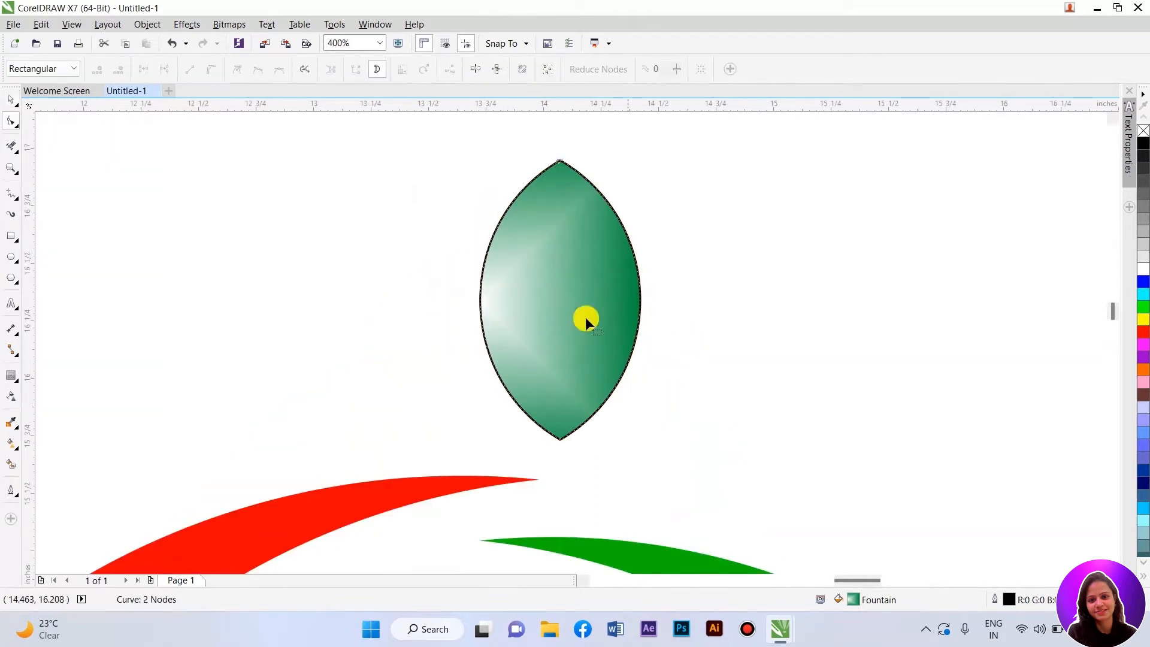
pyautogui.scroll(-1, 547, 210)
# Rotate the lens shape clockwise to about 325.3° and position it just above the right end of the red crescent's tip.
pyautogui.press('space')
pyautogui.moveTo(554, 240); pyautogui.dragTo(616, 252)
pyautogui.click(615, 252)
pyautogui.moveTo(620, 342); pyautogui.dragTo(525, 311)
pyautogui.press('Escape')
pyautogui.click(611, 275)
pyautogui.moveTo(614, 271); pyautogui.dragTo(601, 290)
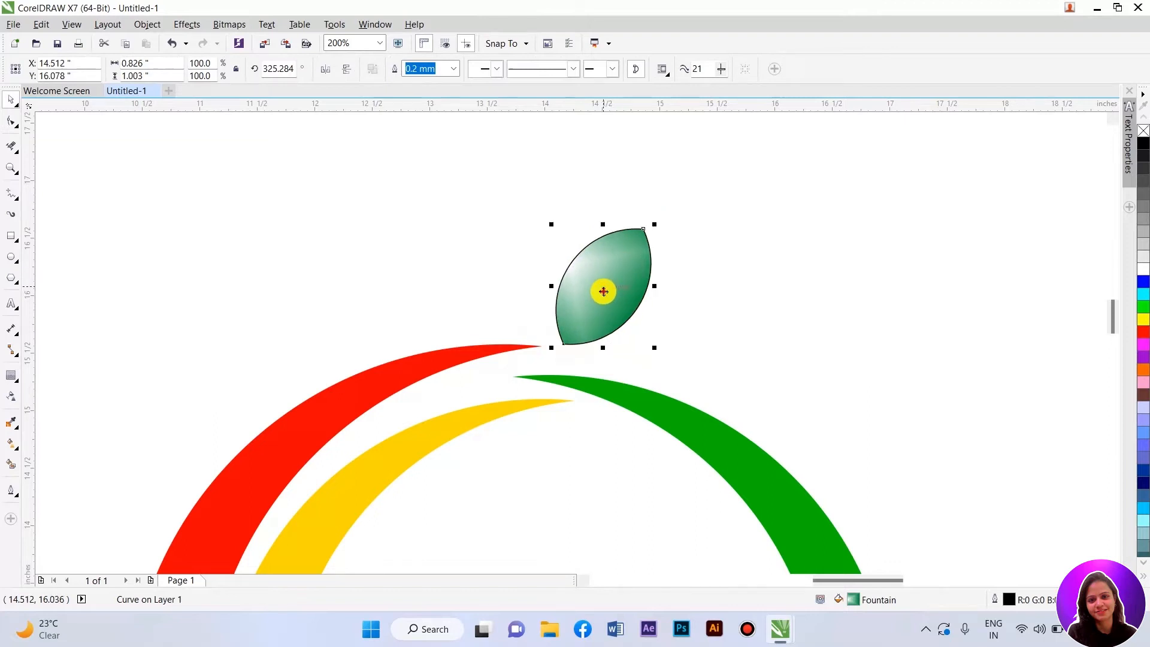
# Flatten the right edge of the tilted lens shape by adjusting the curve handles at its bottom and top nodes.
pyautogui.press('F10')
pyautogui.scroll(1, 570, 339)
pyautogui.click(558, 350)
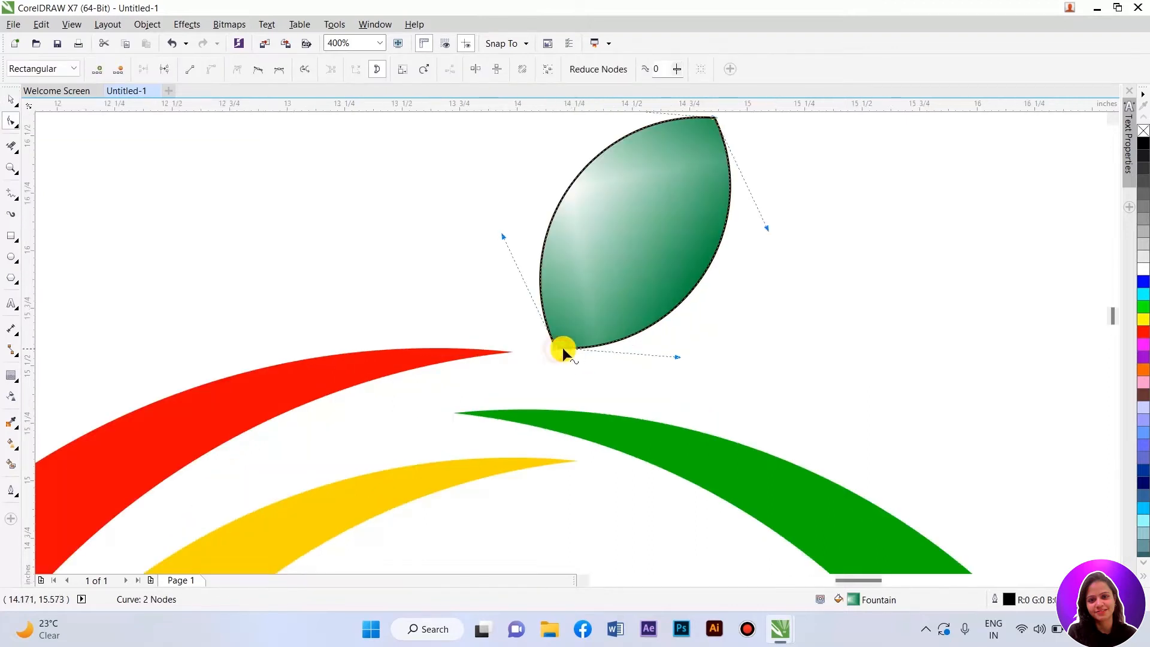
pyautogui.moveTo(673, 358); pyautogui.dragTo(659, 312)
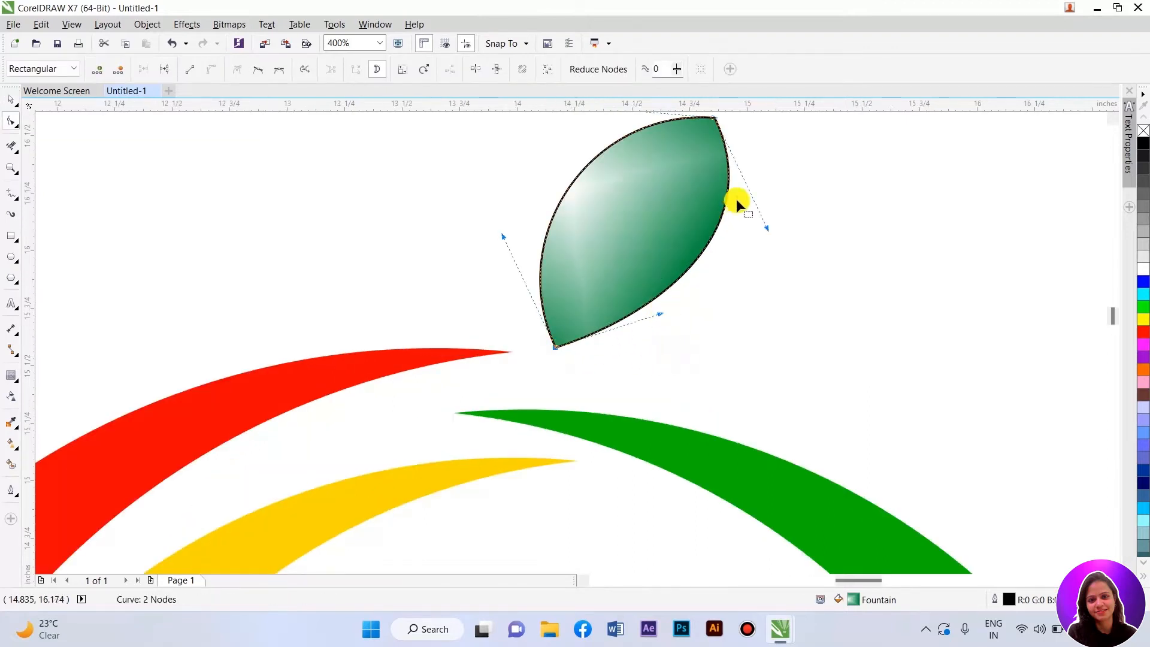
pyautogui.moveTo(764, 229); pyautogui.dragTo(717, 205)
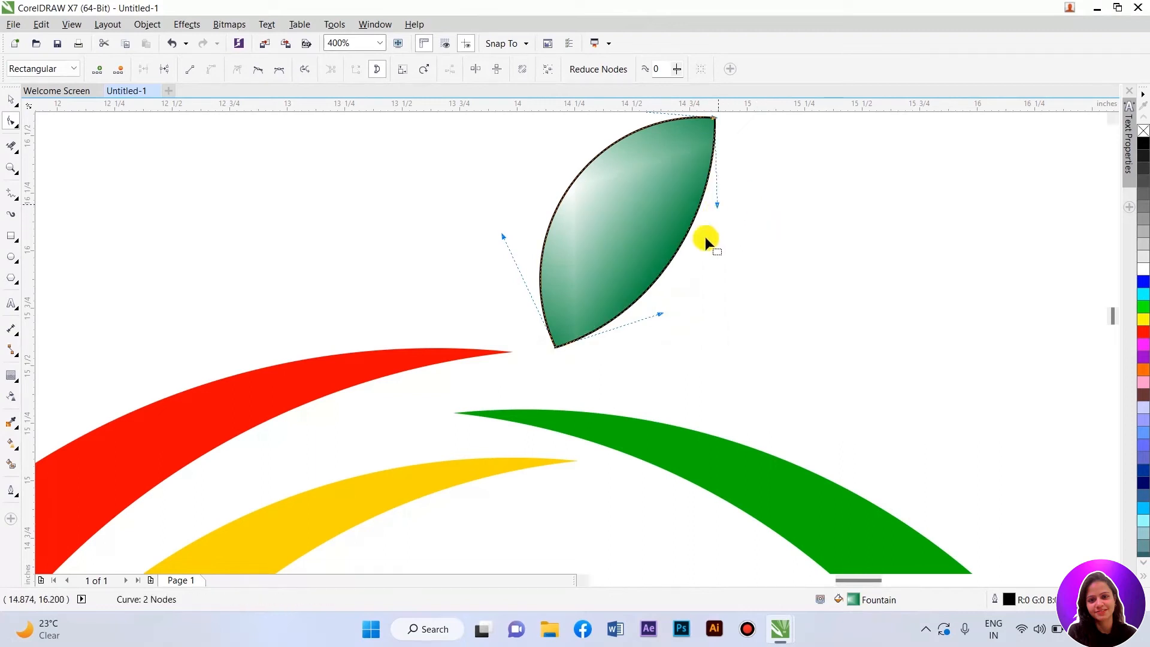
# Add a node midway along each long edge of the leaf shape.
pyautogui.doubleClick(676, 248)
pyautogui.doubleClick(570, 183)
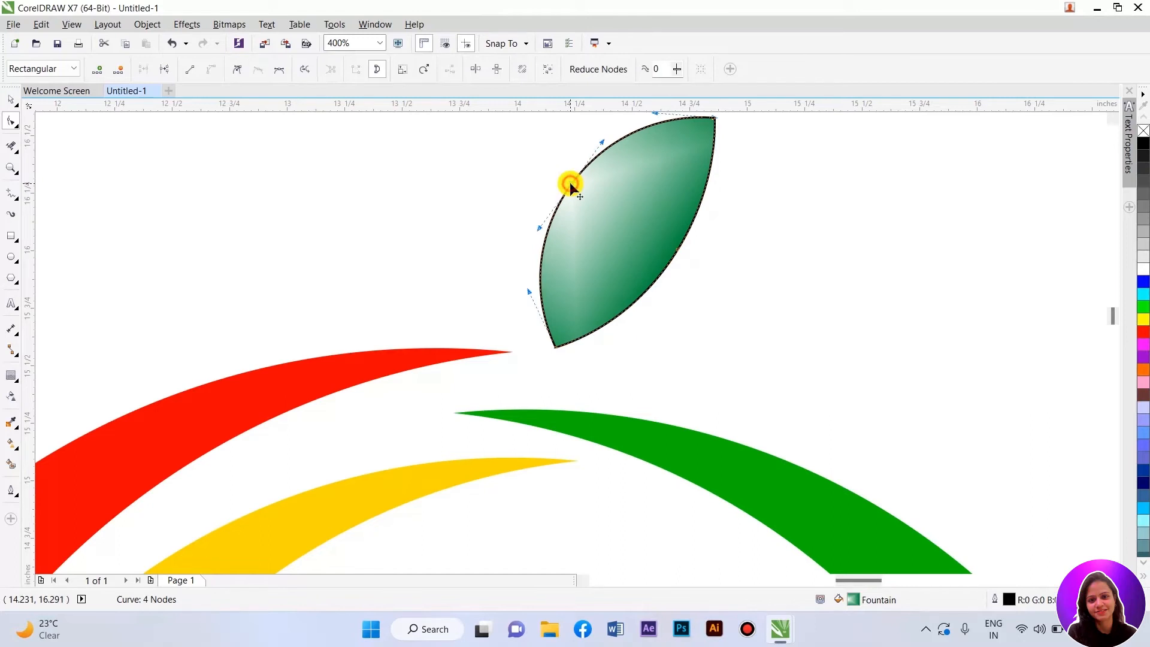
pyautogui.click(676, 248)
# Delete the leaf shape made from the intersected circles.
pyautogui.press('space')
pyautogui.scroll(-2, 629, 269)
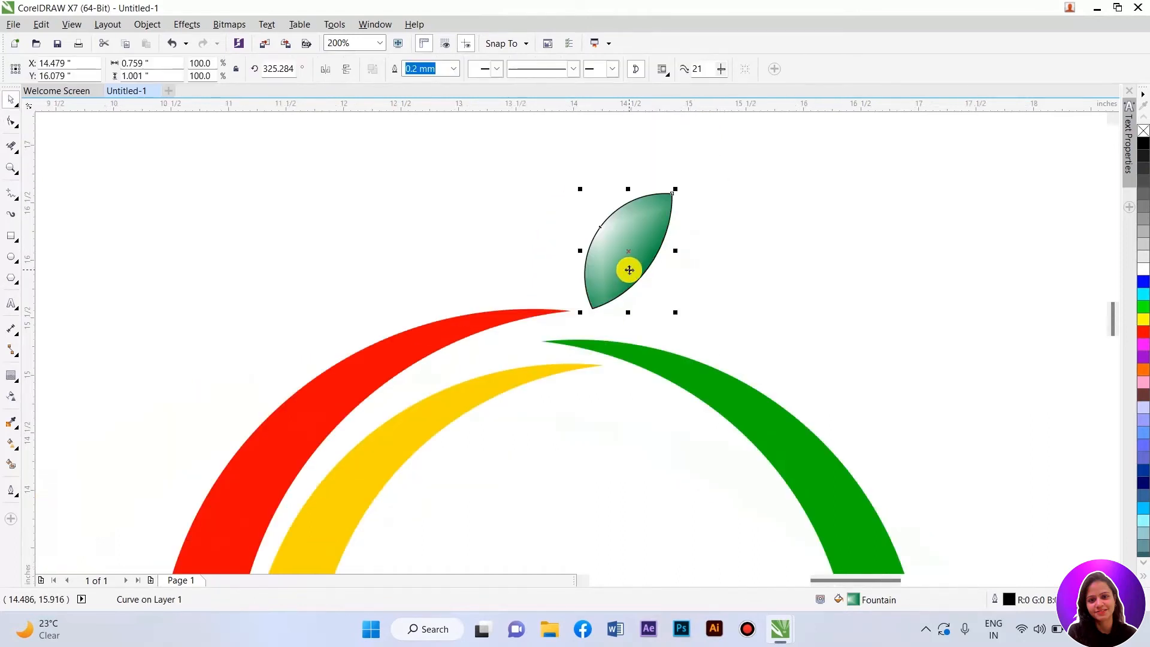
pyautogui.press('Delete')
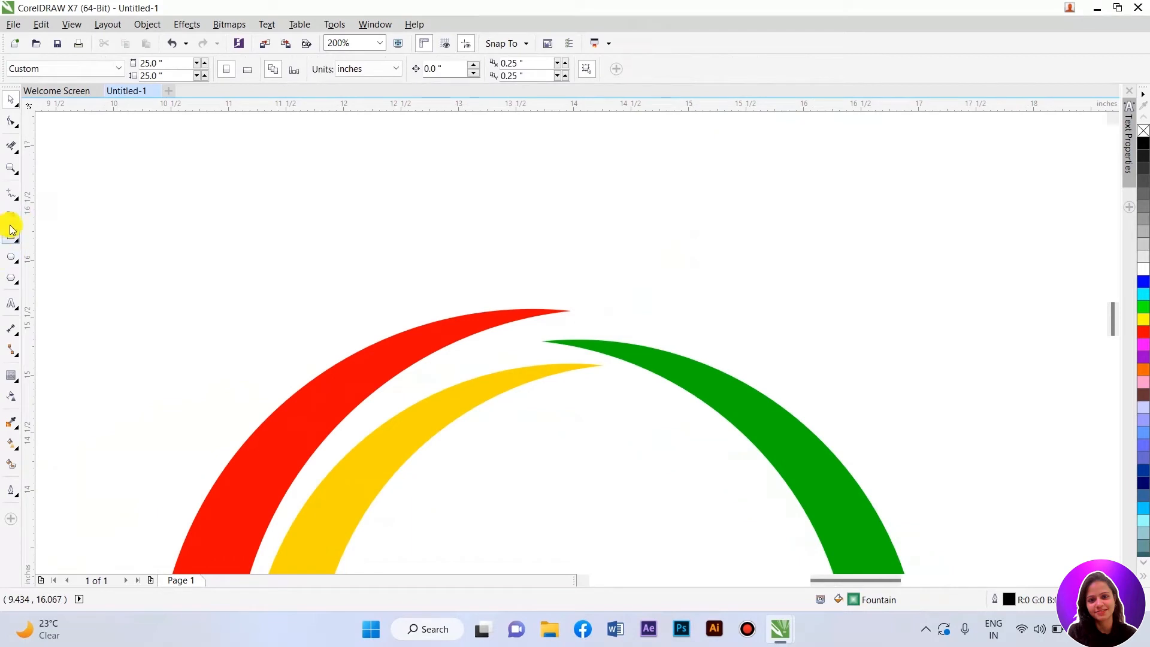
# Draw a closed diamond about 0.72 by 1.11 inches with the Bezier tool and move it above the crescents' upper tips.
pyautogui.click(16, 204)
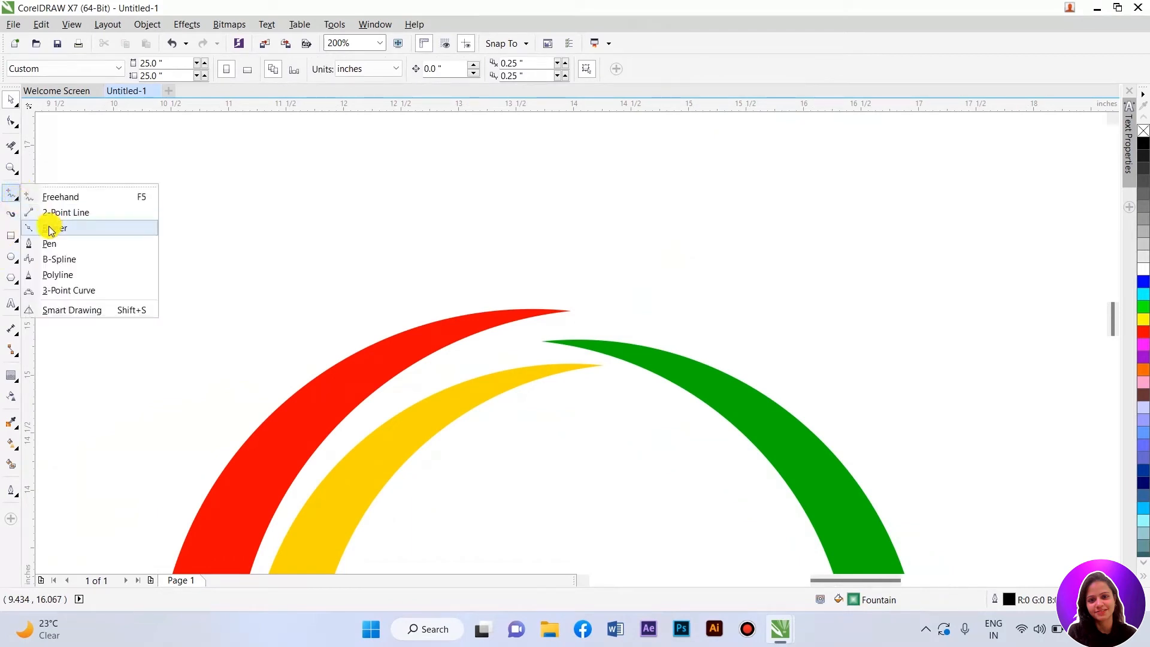
pyautogui.click(48, 225)
pyautogui.click(426, 288)
pyautogui.click(388, 220)
pyautogui.click(426, 159)
pyautogui.click(471, 214)
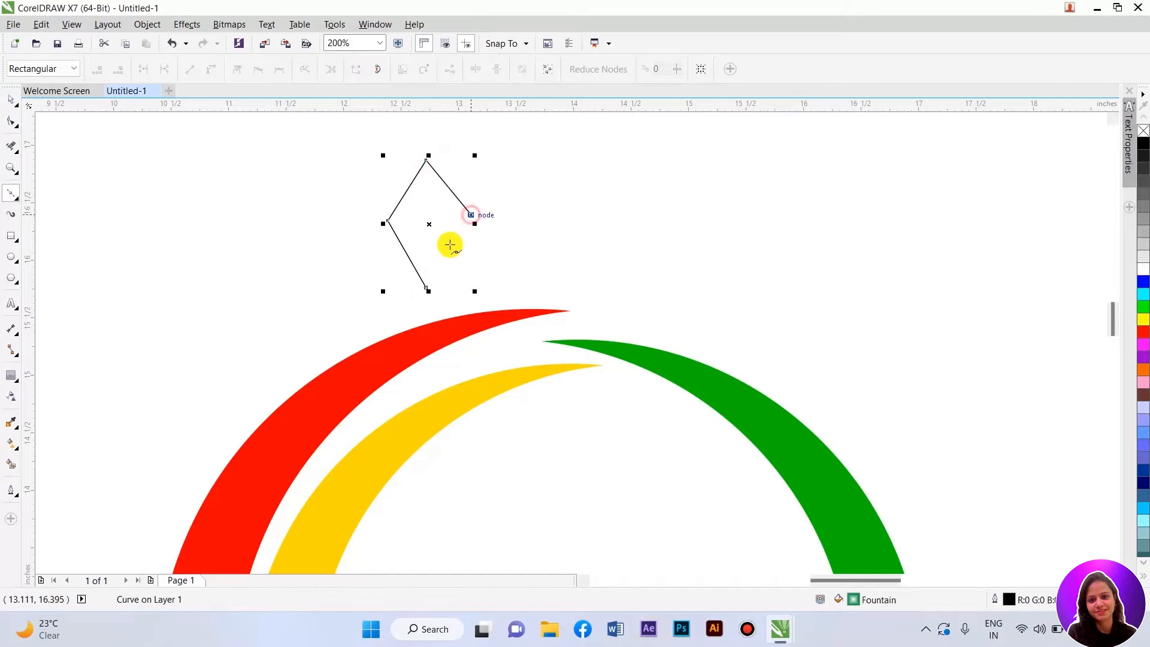
pyautogui.click(429, 289)
pyautogui.press('space')
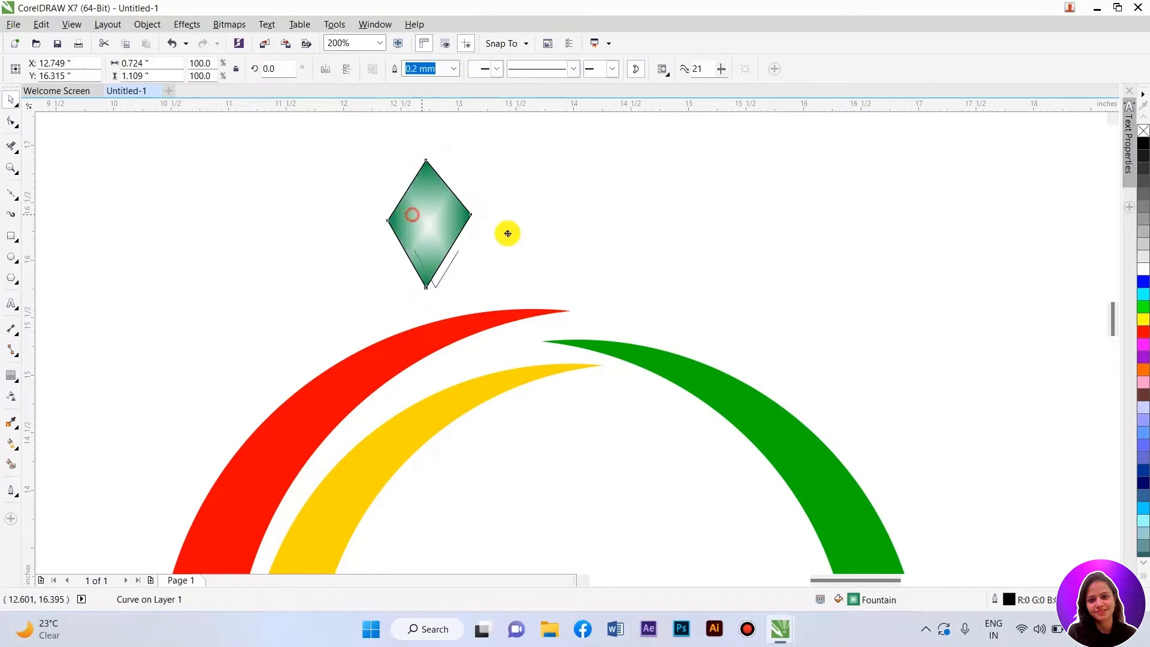
pyautogui.moveTo(409, 214); pyautogui.dragTo(563, 243)
# Convert the diamond's sides to curves and bow all four outward to form a leaf shape.
pyautogui.press('F10')
pyautogui.scroll(2, 578, 232)
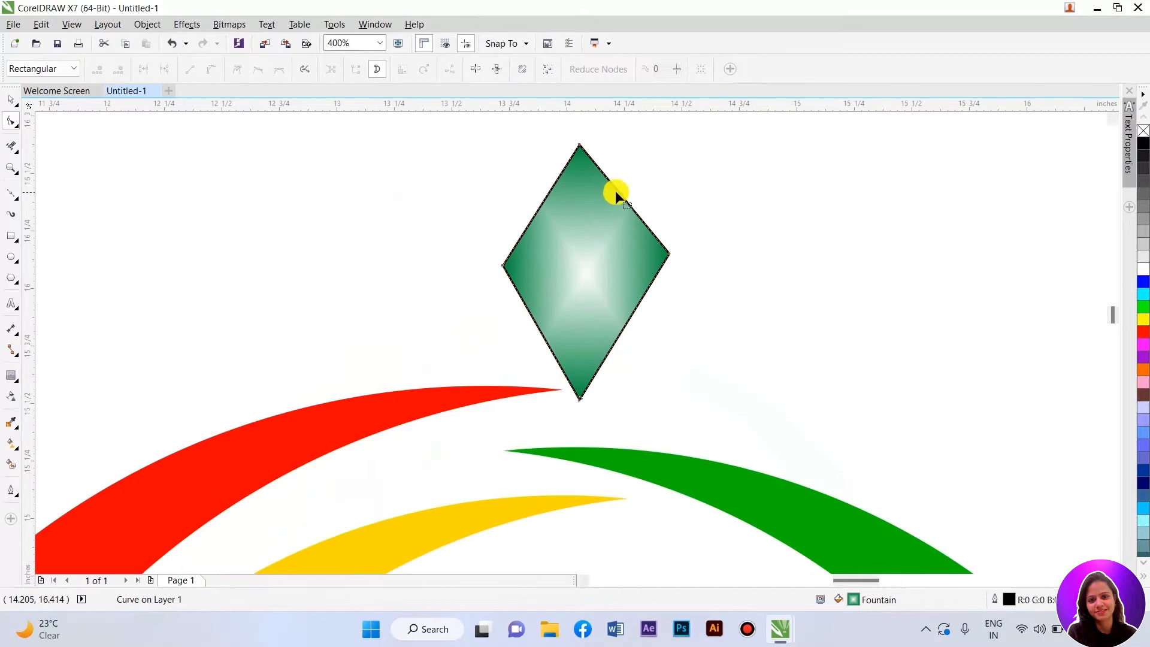
pyautogui.moveTo(640, 338); pyautogui.dragTo(704, 442)
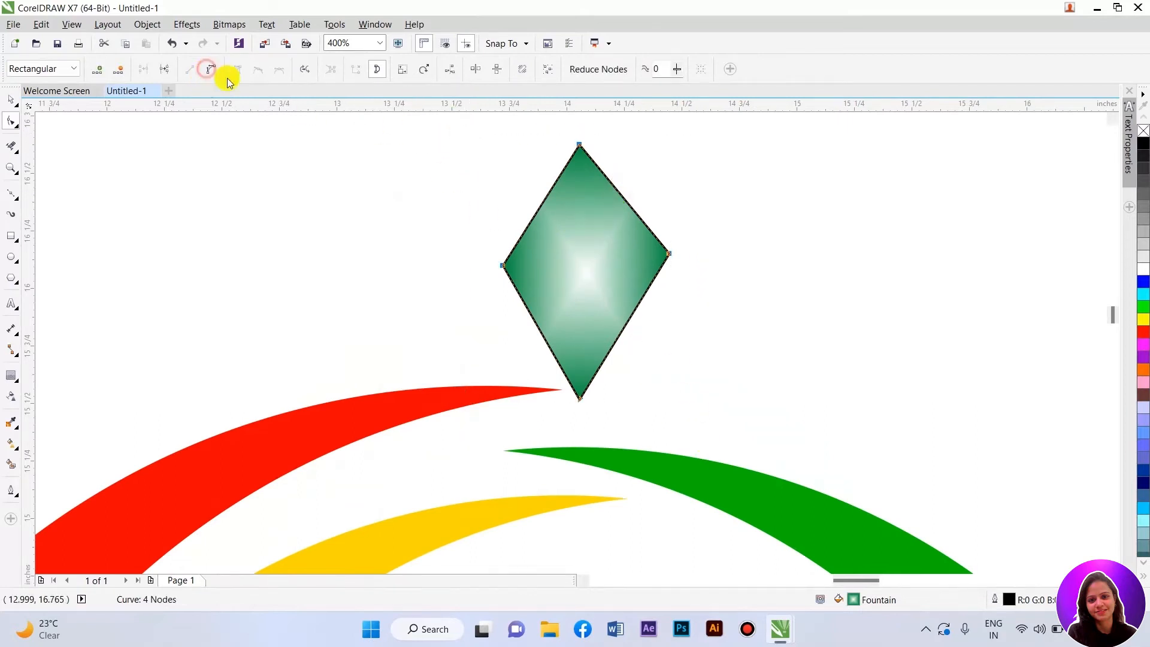
pyautogui.moveTo(613, 185); pyautogui.dragTo(627, 184)
pyautogui.moveTo(540, 203); pyautogui.dragTo(527, 195)
pyautogui.moveTo(532, 323); pyautogui.dragTo(516, 331)
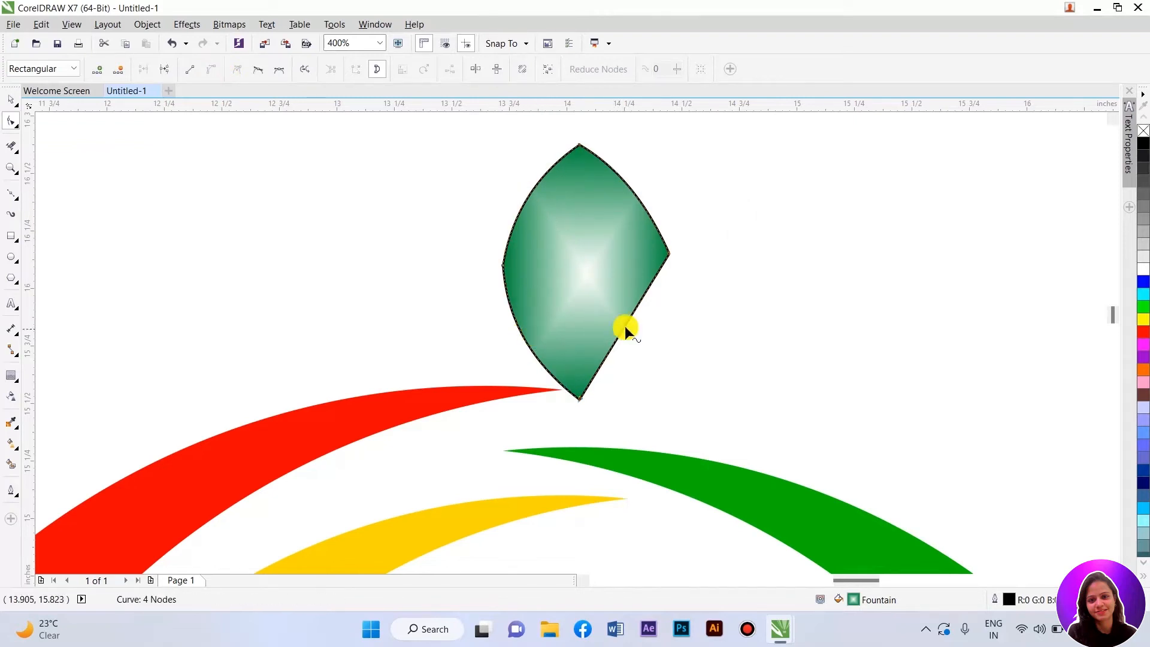
pyautogui.moveTo(640, 310); pyautogui.dragTo(656, 323)
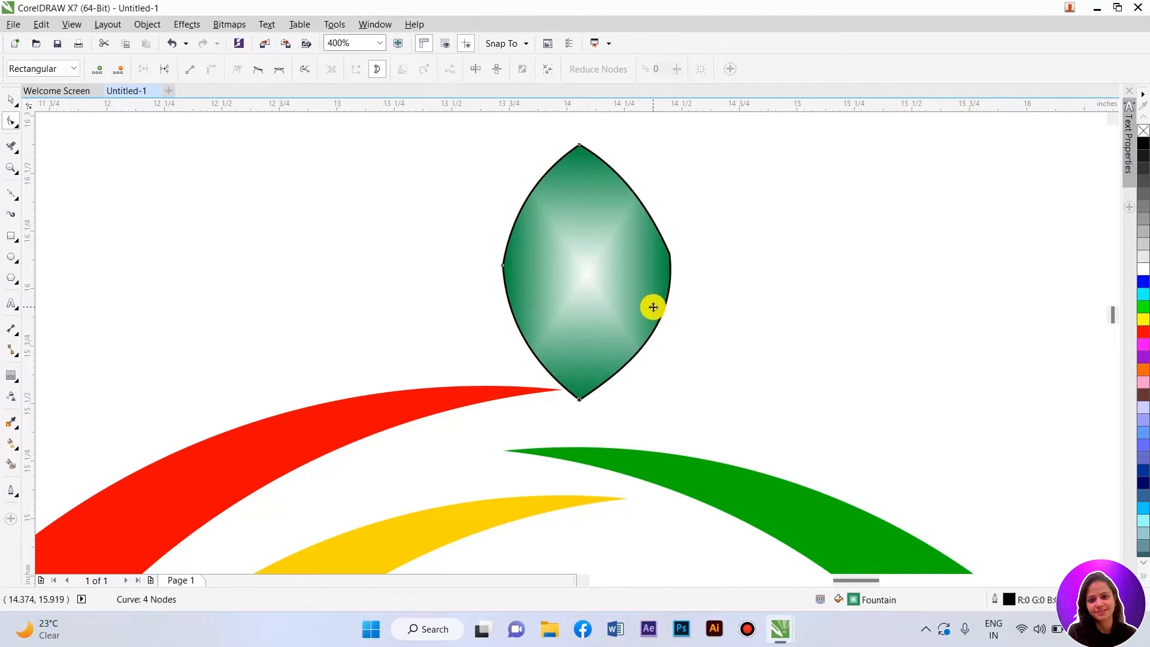
# Move the leaf to the right and rotate it clockwise so it leans above the green crescent.
pyautogui.press('space')
pyautogui.moveTo(592, 249); pyautogui.dragTo(687, 252)
pyautogui.click(699, 352)
pyautogui.moveTo(772, 402); pyautogui.dragTo(676, 406)
pyautogui.press('space')
pyautogui.press('space')
pyautogui.press('space')
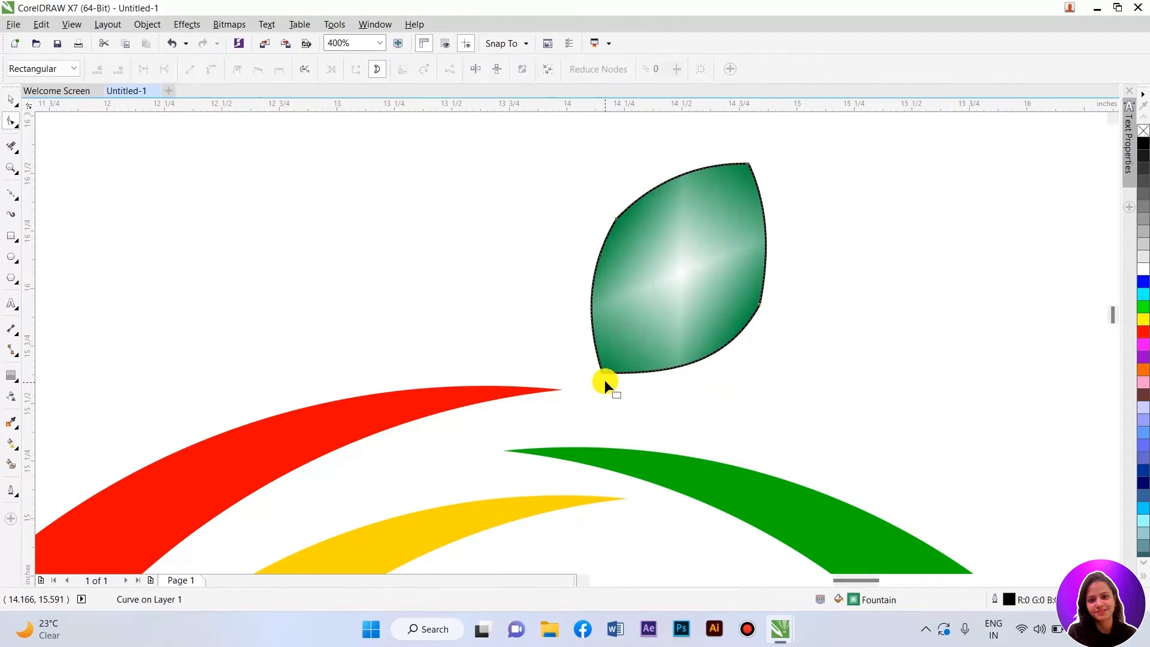
# Reposition the leaf's bottom tip and its right and left side nodes slightly downward to lengthen the shape.
pyautogui.moveTo(602, 373); pyautogui.dragTo(591, 386)
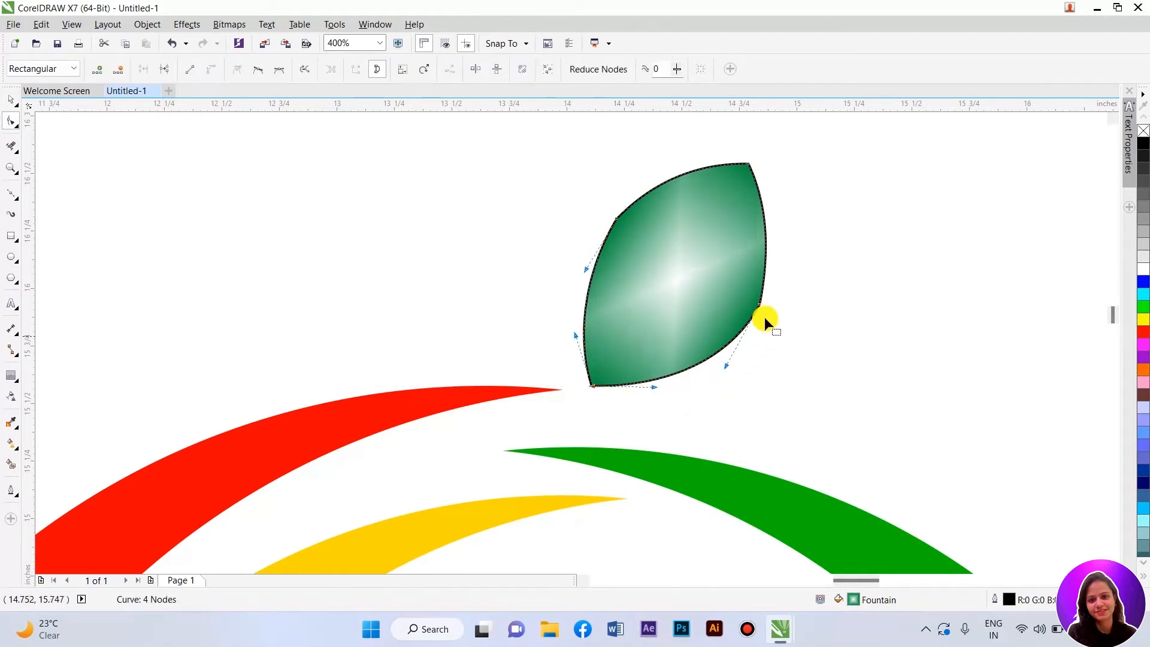
pyautogui.moveTo(756, 301); pyautogui.dragTo(750, 309)
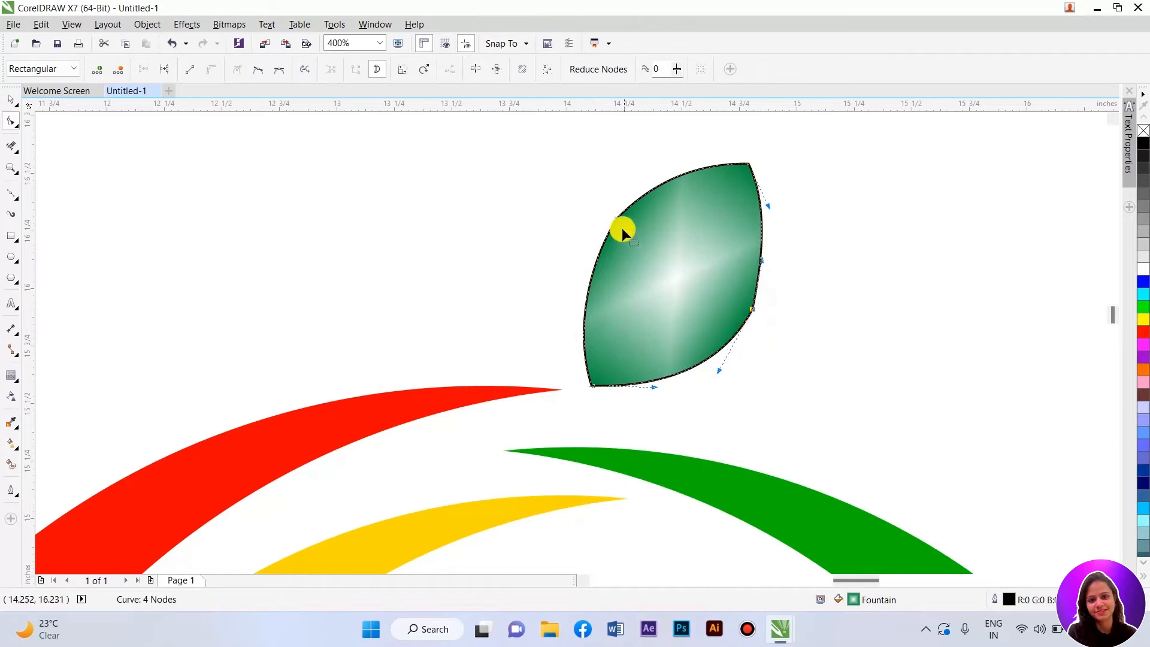
pyautogui.moveTo(618, 216); pyautogui.dragTo(602, 233)
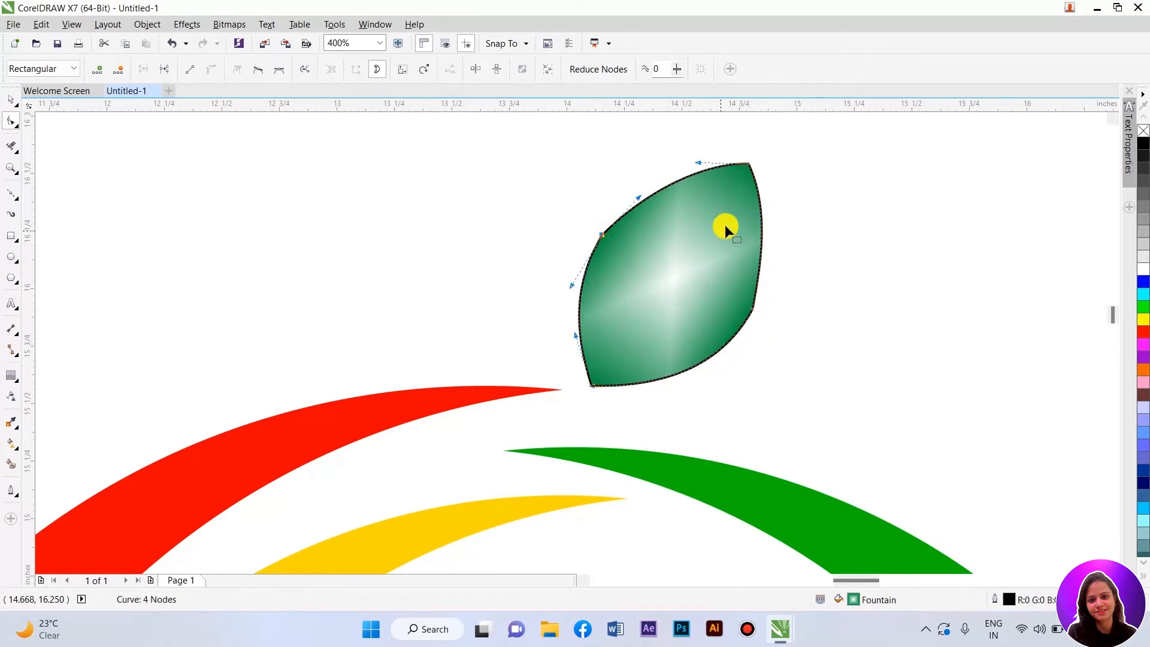
# Try to bend the leaf's upper right edge inward and its lower right edge outward around the side node.
pyautogui.click(753, 309)
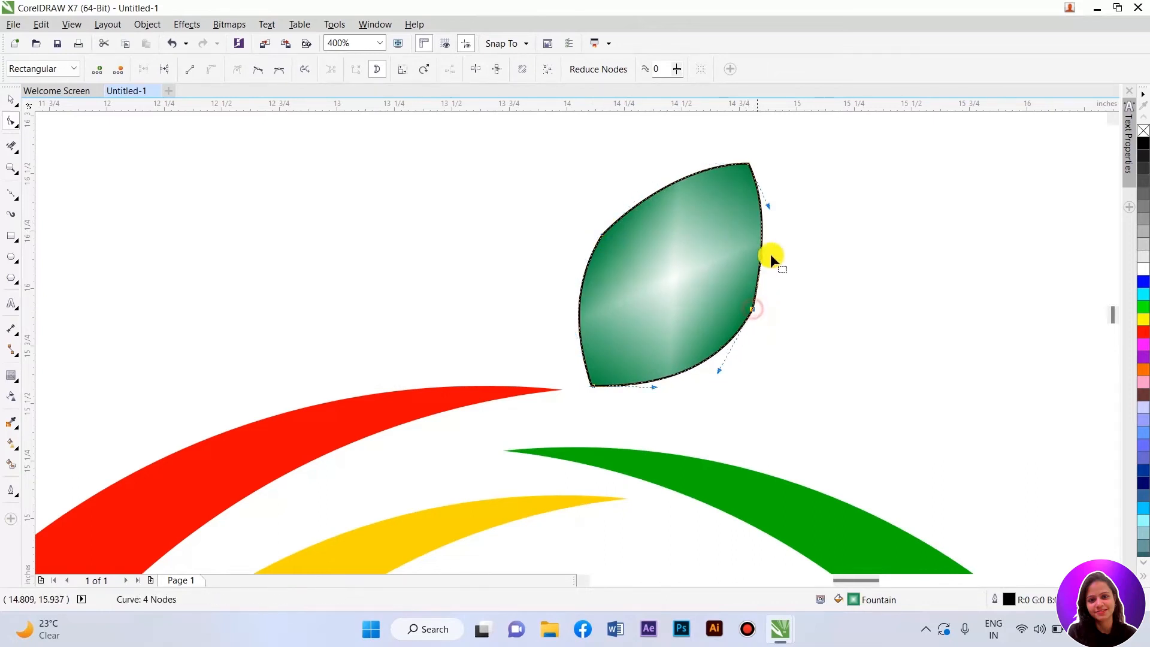
pyautogui.moveTo(763, 260); pyautogui.dragTo(727, 251)
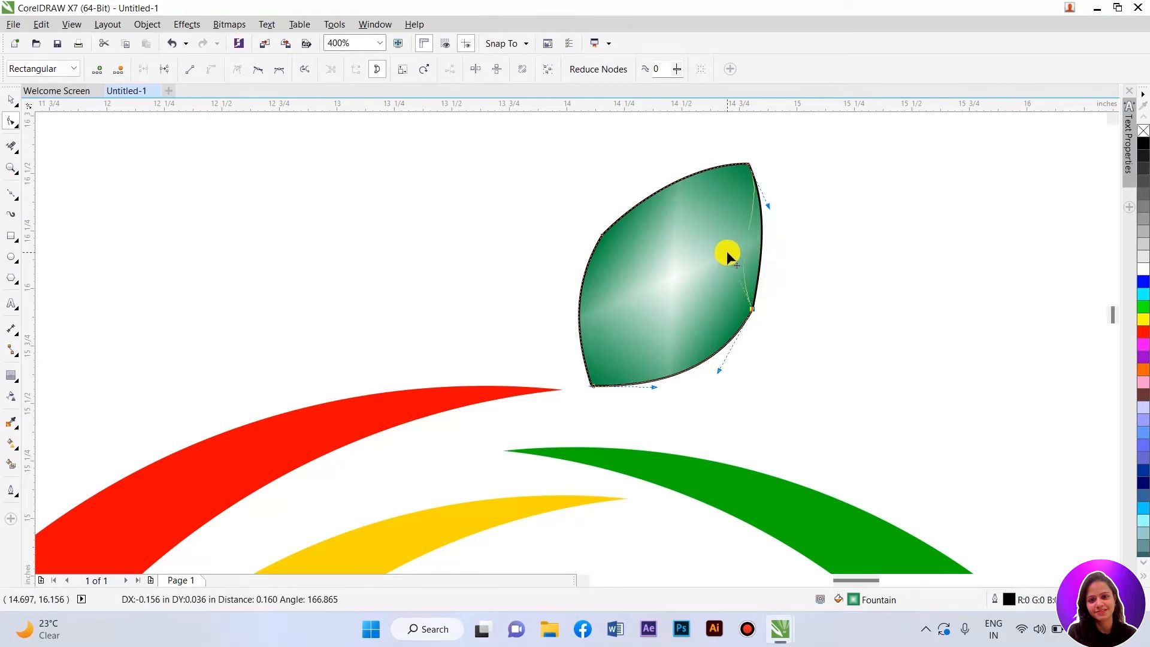
pyautogui.moveTo(720, 370); pyautogui.dragTo(754, 385)
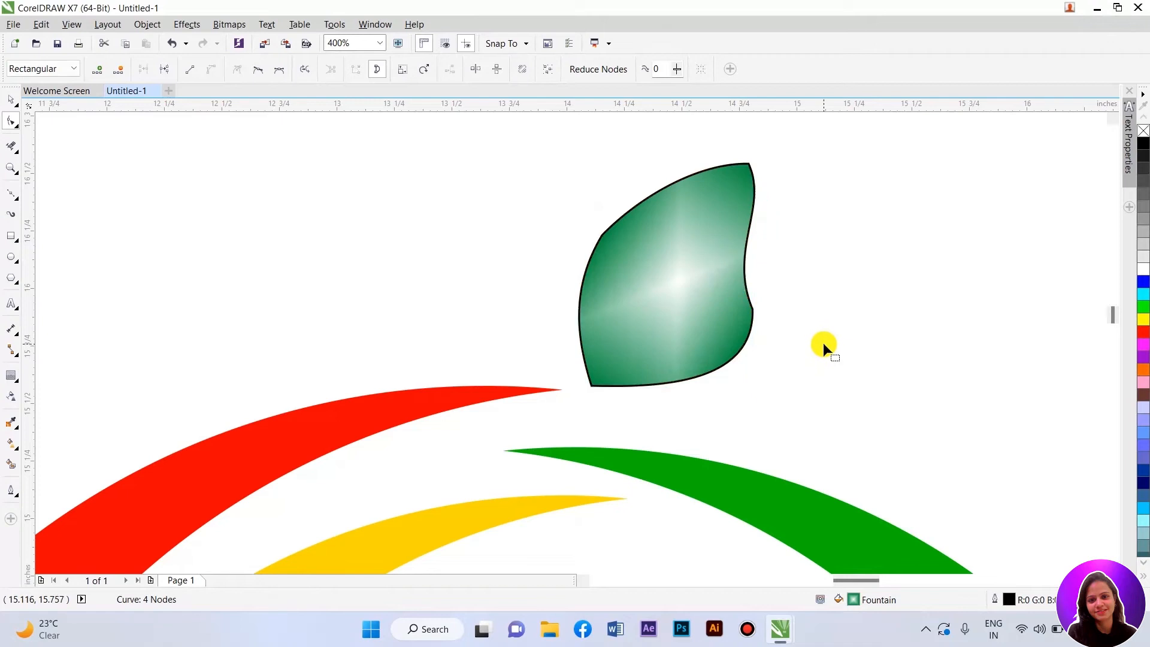
# Delete the leaf's right side node and bend the right edge into a soft S-curve using the tip handles.
pyautogui.press('Delete')
pyautogui.click(747, 162)
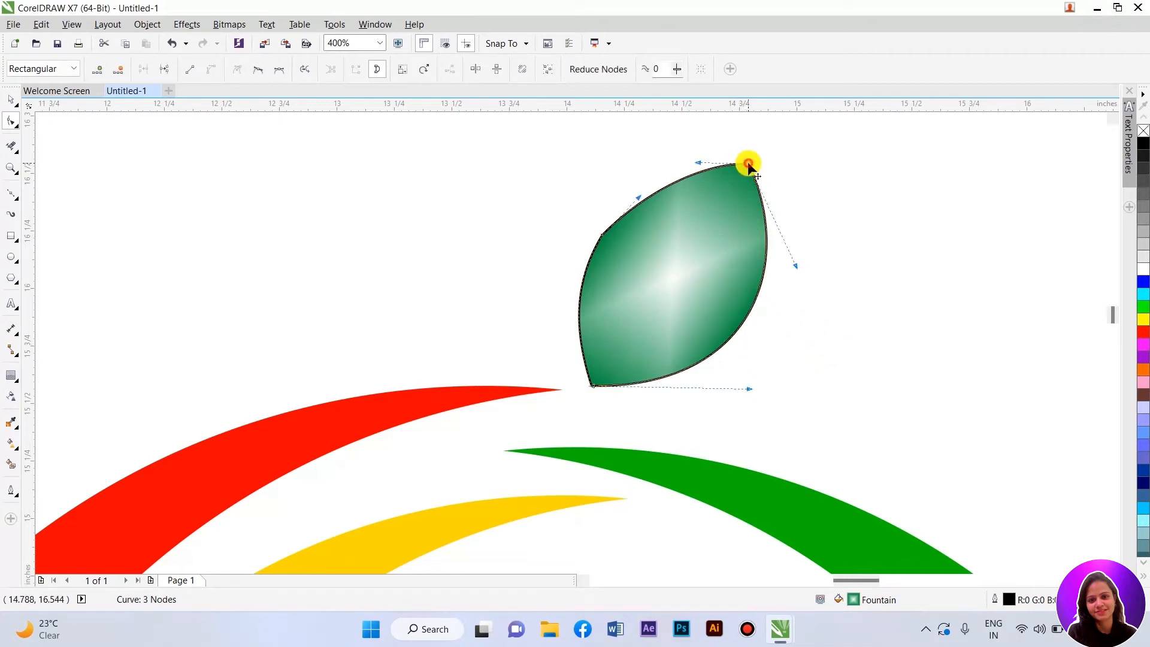
pyautogui.moveTo(795, 267); pyautogui.dragTo(712, 274)
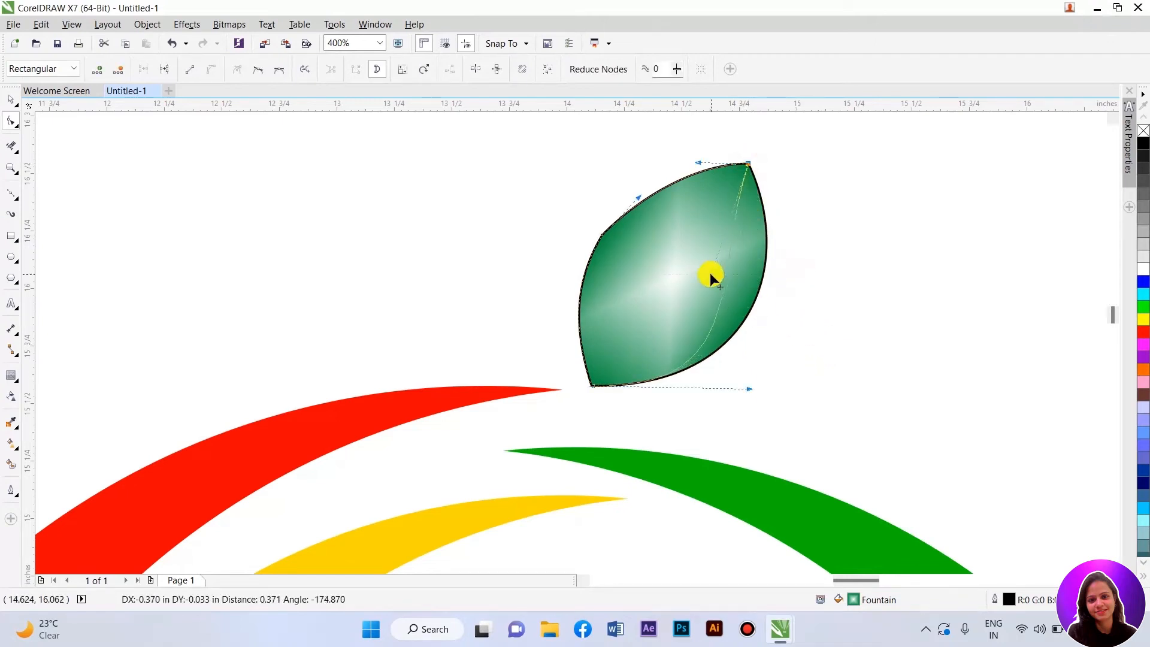
pyautogui.moveTo(750, 388)
pyautogui.mouseDown()
pyautogui.moveTo(807, 399)
pyautogui.moveTo(772, 387)
pyautogui.mouseUp()
# Delete the leaf's left side node and shape the left edge into an S-curve that bends inward near the bottom tip.
pyautogui.press('Delete')
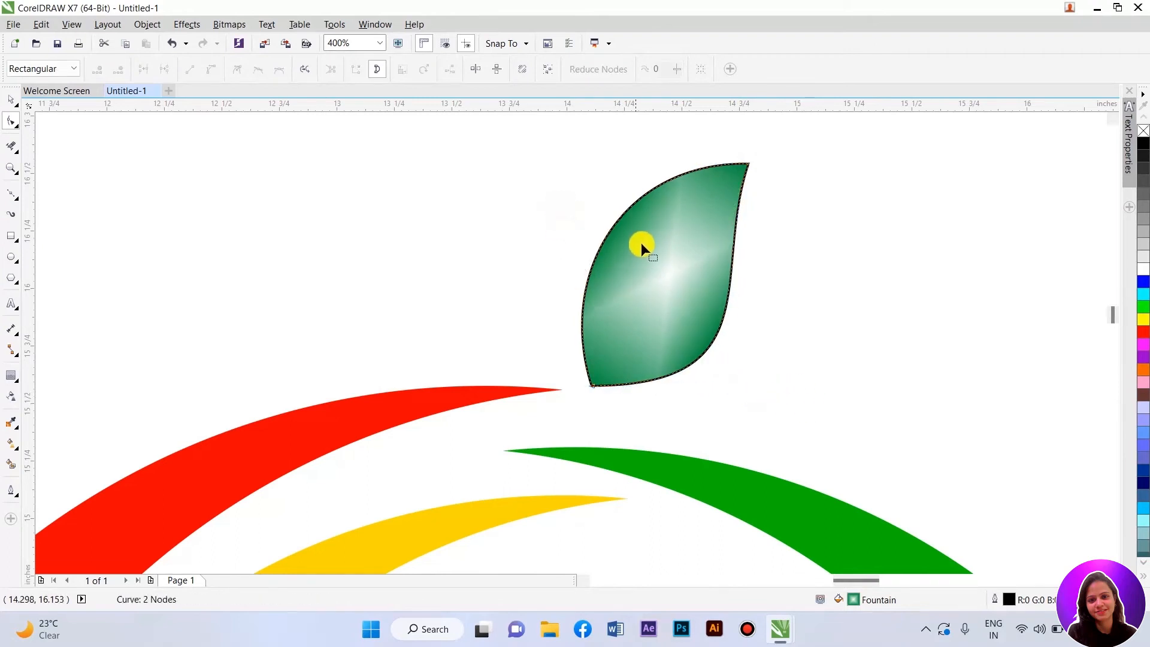
pyautogui.click(744, 162)
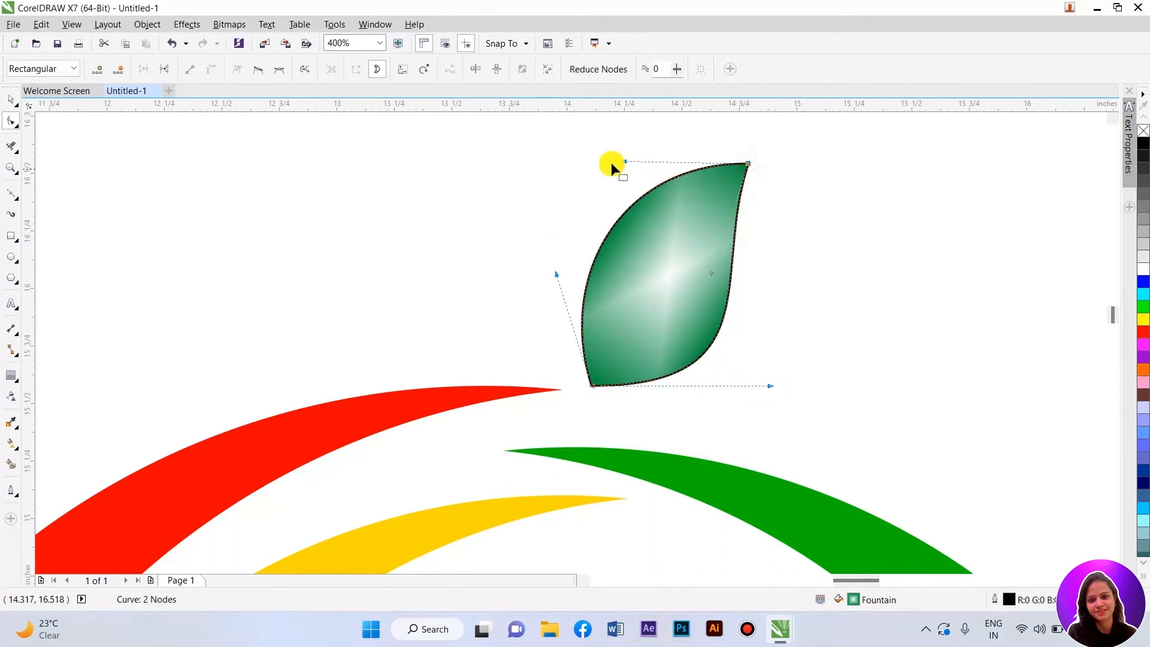
pyautogui.moveTo(623, 161); pyautogui.dragTo(611, 138)
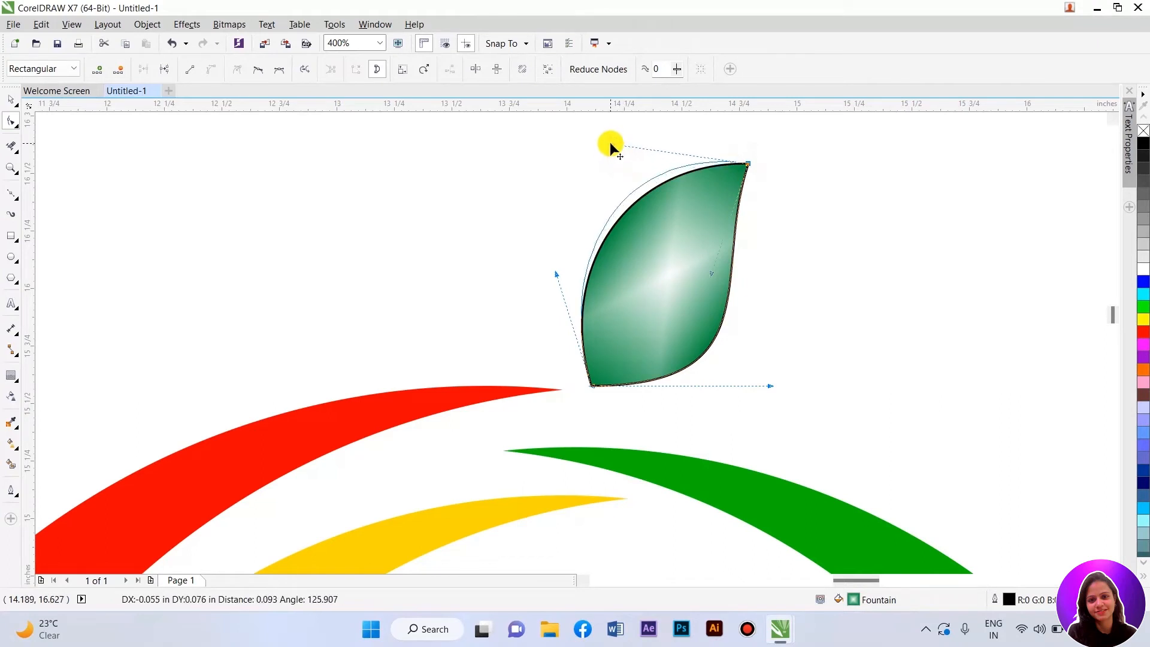
pyautogui.moveTo(555, 273); pyautogui.dragTo(651, 276)
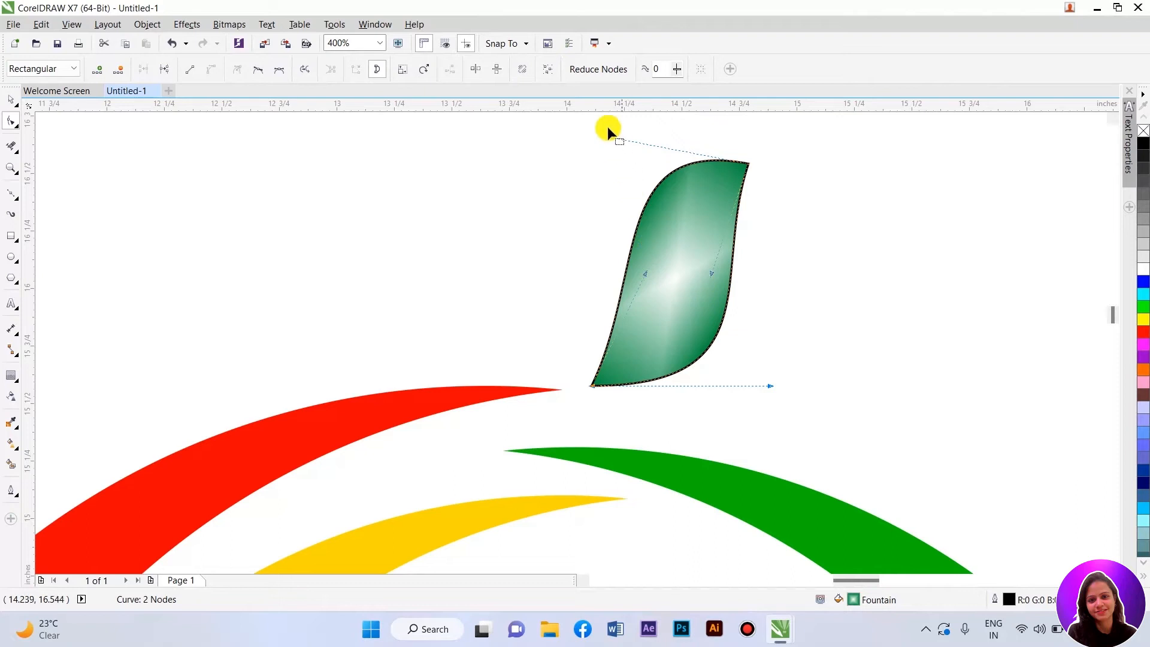
pyautogui.moveTo(612, 139); pyautogui.dragTo(563, 154)
pyautogui.moveTo(645, 272); pyautogui.dragTo(641, 343)
# Refine the leaf's right edge with a deeper inward bend near the top tip and a slimmer lower bulge.
pyautogui.moveTo(769, 382); pyautogui.dragTo(801, 373)
pyautogui.moveTo(709, 272); pyautogui.dragTo(658, 283)
pyautogui.moveTo(801, 371); pyautogui.dragTo(834, 386)
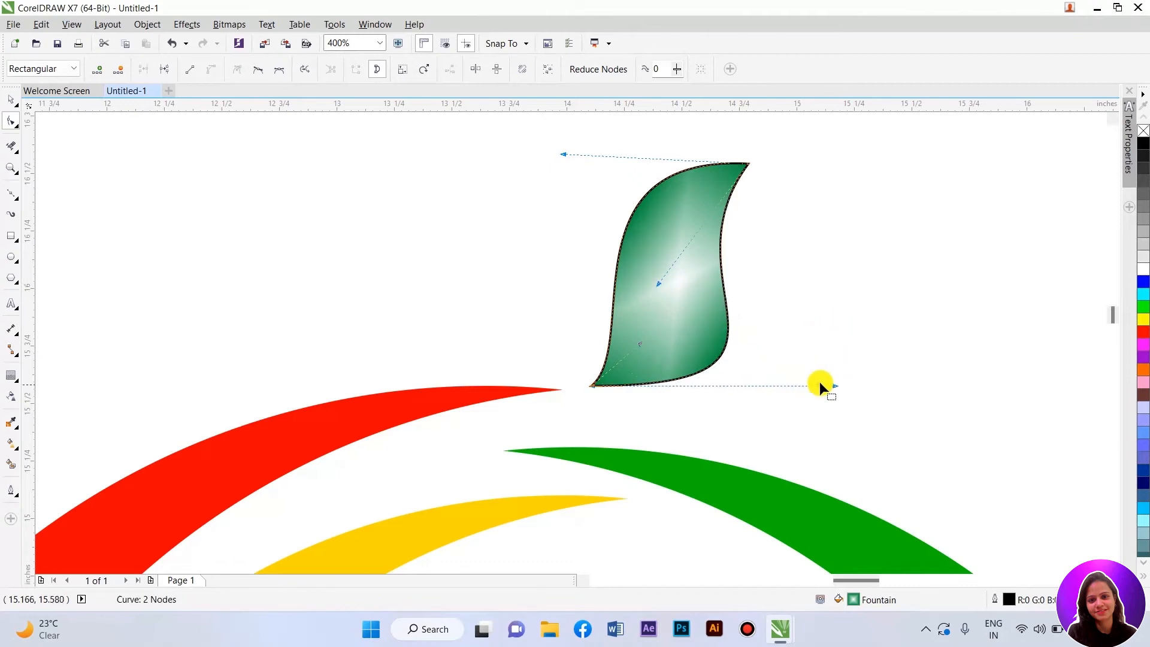
pyautogui.click(748, 199)
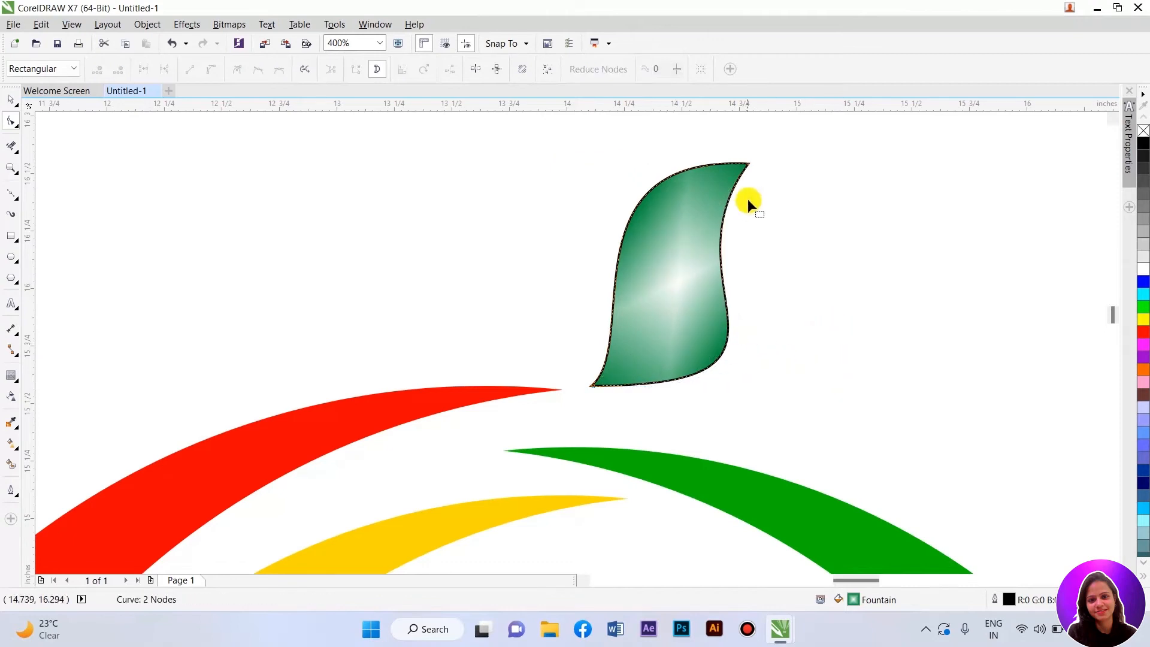
pyautogui.click(747, 165)
pyautogui.moveTo(657, 282); pyautogui.dragTo(646, 281)
pyautogui.moveTo(834, 386); pyautogui.dragTo(800, 375)
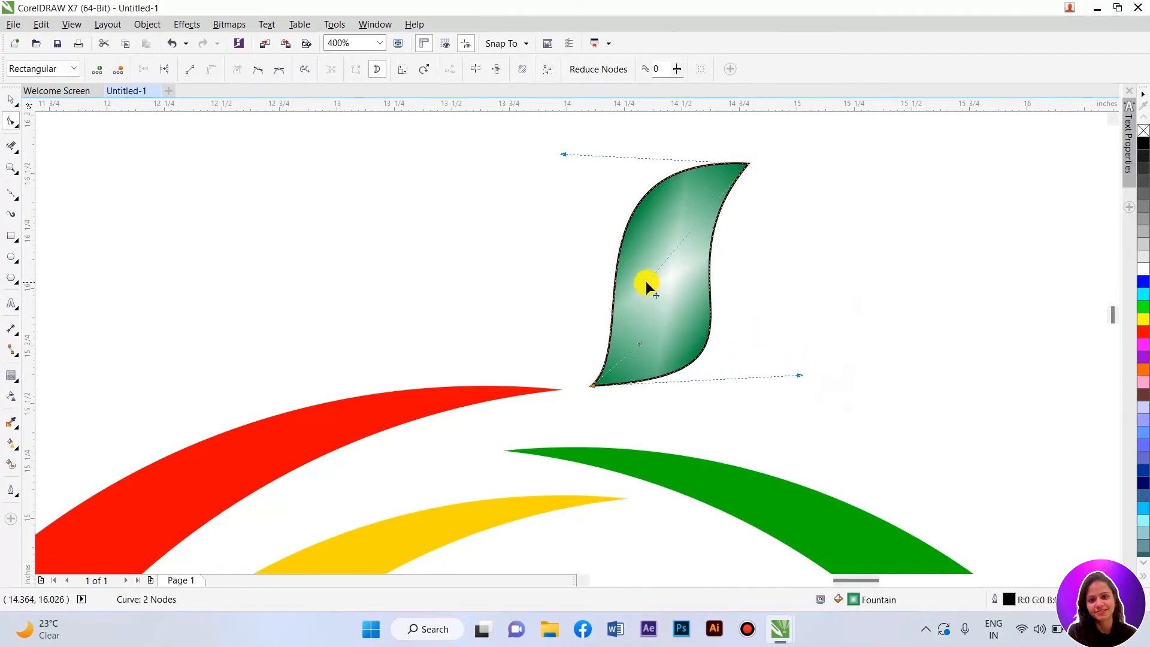
# Move the leaf's top tip further right and reshape both S-curved edges with the tip handles.
pyautogui.moveTo(747, 161); pyautogui.dragTo(774, 161)
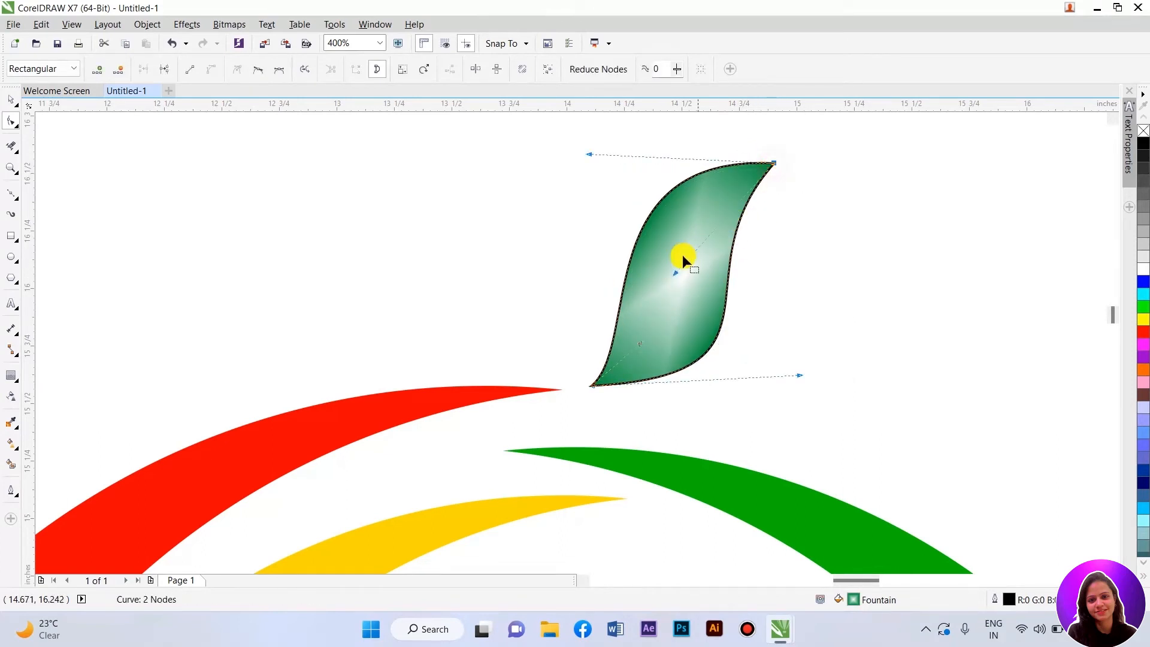
pyautogui.moveTo(674, 274); pyautogui.dragTo(659, 264)
pyautogui.moveTo(799, 376); pyautogui.dragTo(799, 401)
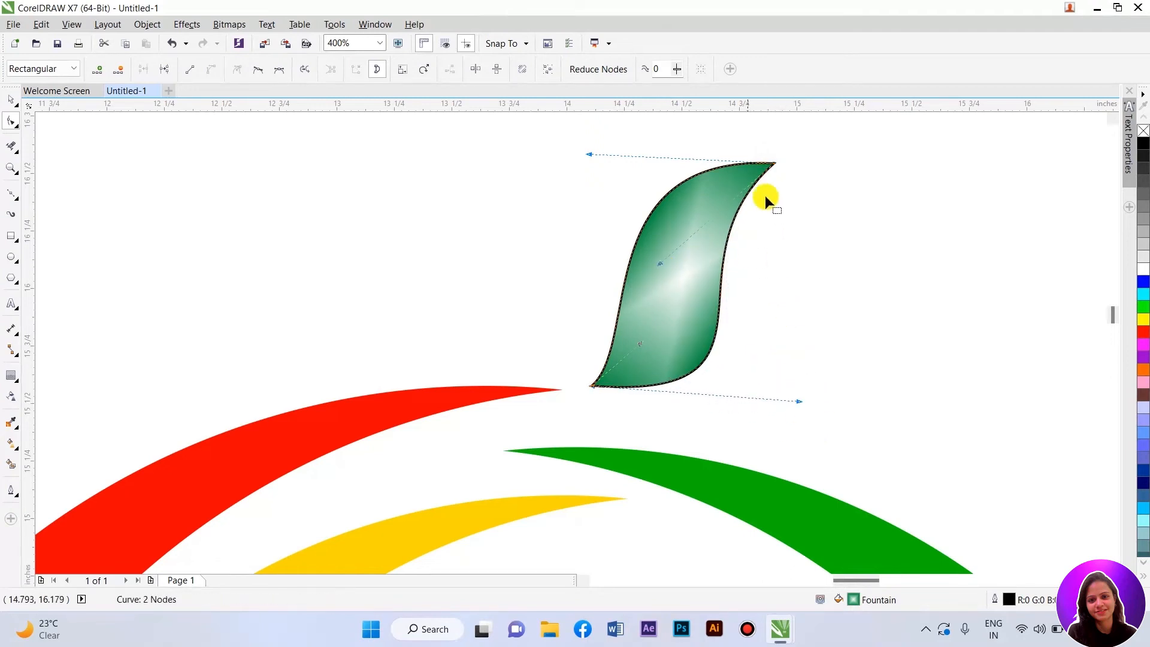
pyautogui.moveTo(588, 154); pyautogui.dragTo(542, 164)
# Tilt the leaf clockwise to a rotation of about 311 degrees and enlarge it proportionally to about 159%.
pyautogui.scroll(-2, 673, 330)
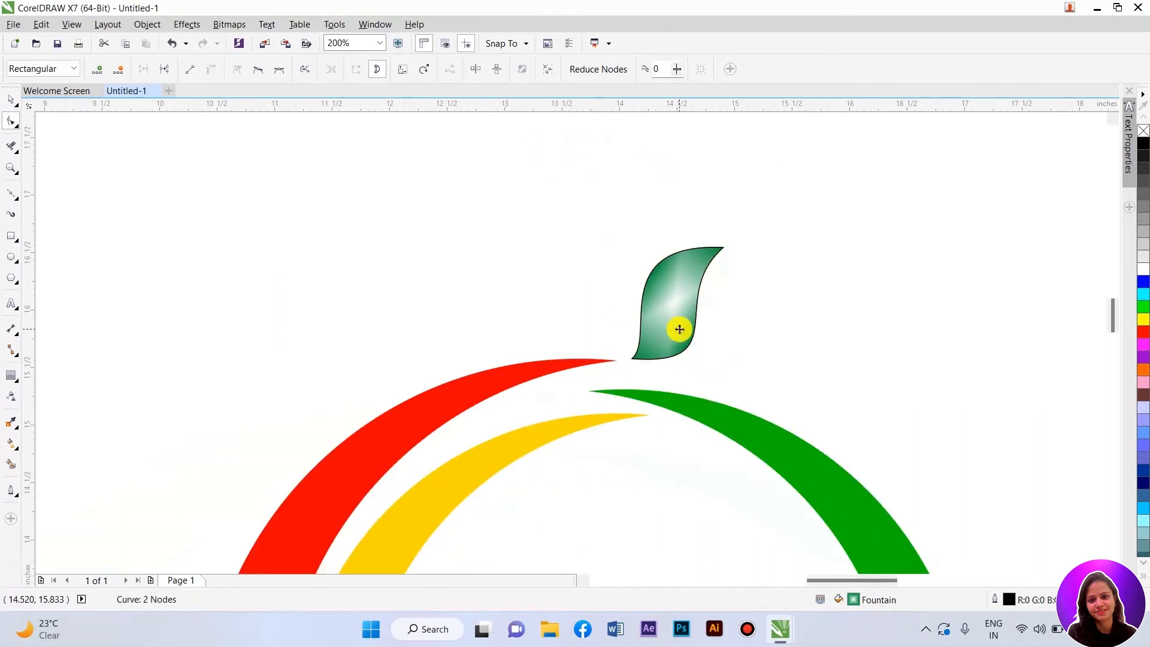
pyautogui.press('space')
pyautogui.click(674, 284)
pyautogui.moveTo(727, 362); pyautogui.dragTo(711, 370)
pyautogui.click(698, 284)
pyautogui.moveTo(690, 275); pyautogui.dragTo(920, 183)
pyautogui.moveTo(737, 284)
pyautogui.mouseDown()
pyautogui.moveTo(716, 300)
pyautogui.moveTo(724, 289)
pyautogui.mouseUp()
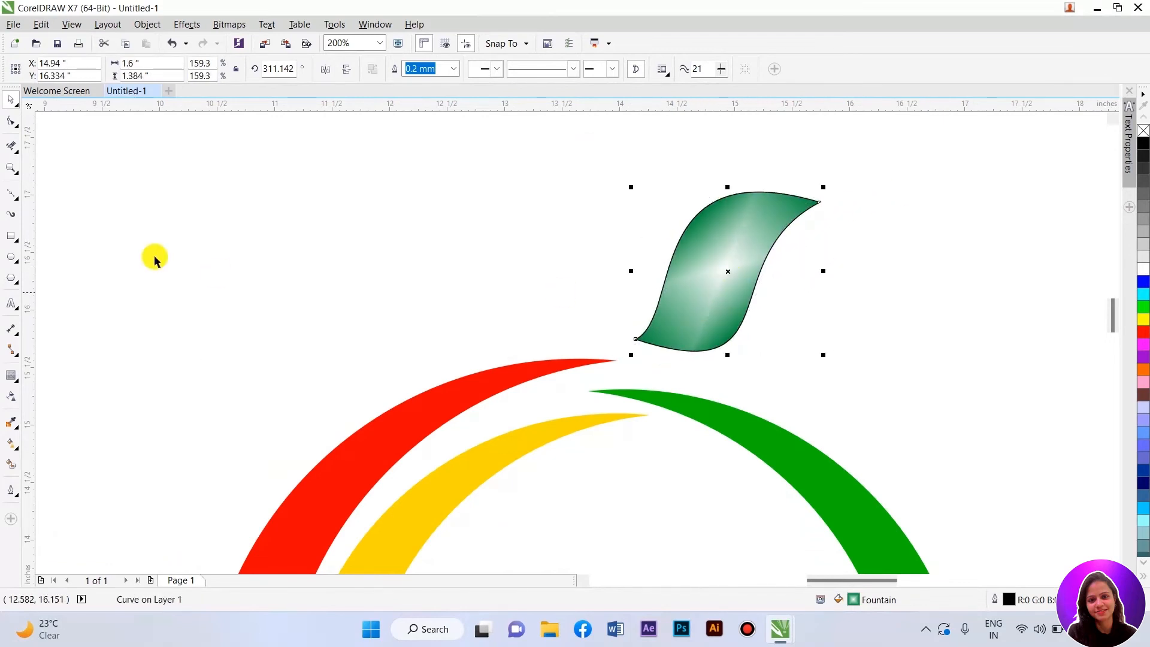
# Draw a thin vertical rectangle about 0.078 in wide and 1.151 in tall in the empty area beside the leaf.
pyautogui.click(12, 237)
pyautogui.moveTo(341, 249); pyautogui.dragTo(352, 383)
pyautogui.press('space')
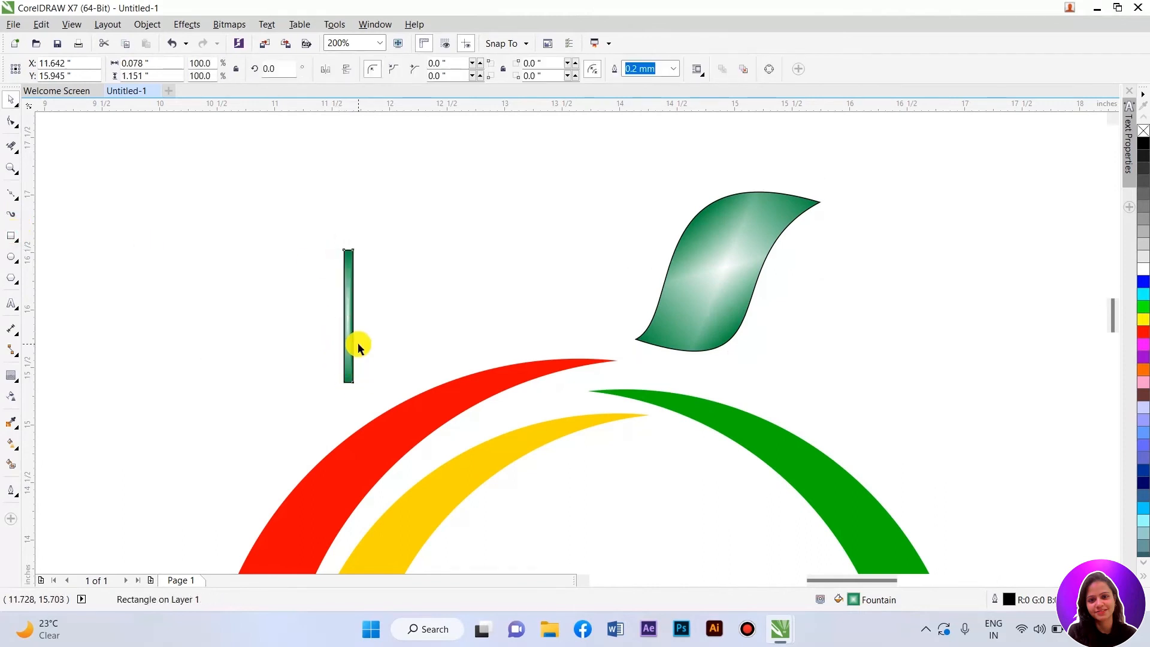
# Convert the thin rectangle to curves and delete its top left node to form a pointed spike.
pyautogui.hotkey('ctrl', 'q')
pyautogui.press('F10')
pyautogui.scroll(2, 334, 265)
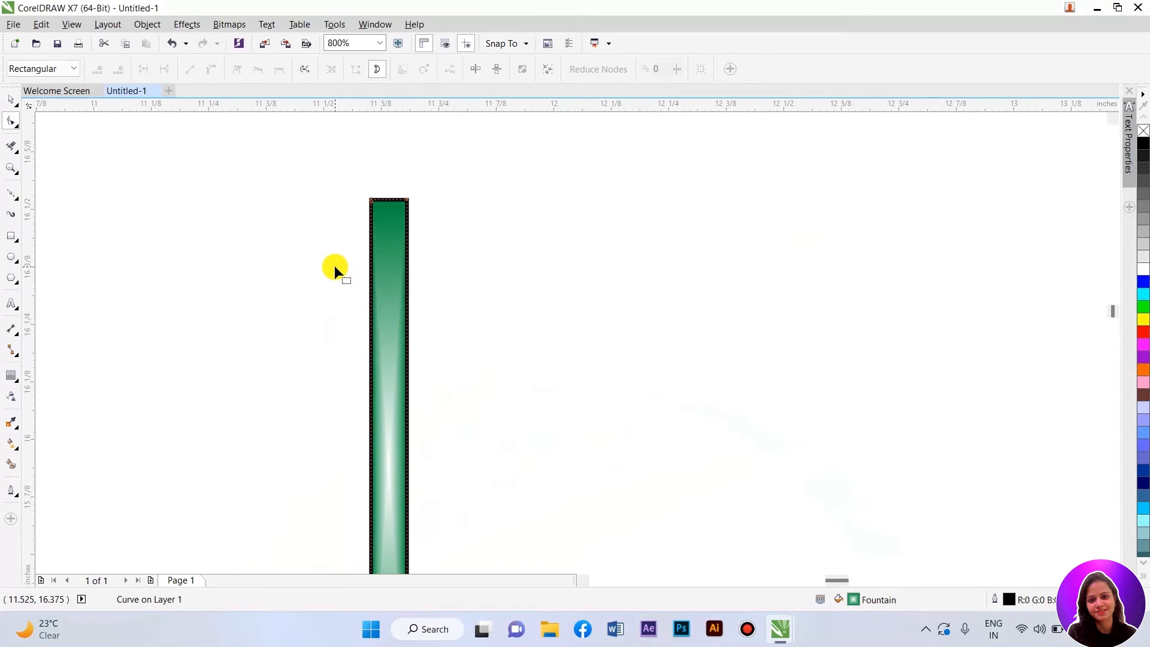
pyautogui.moveTo(353, 174); pyautogui.dragTo(380, 222)
pyautogui.press('Delete')
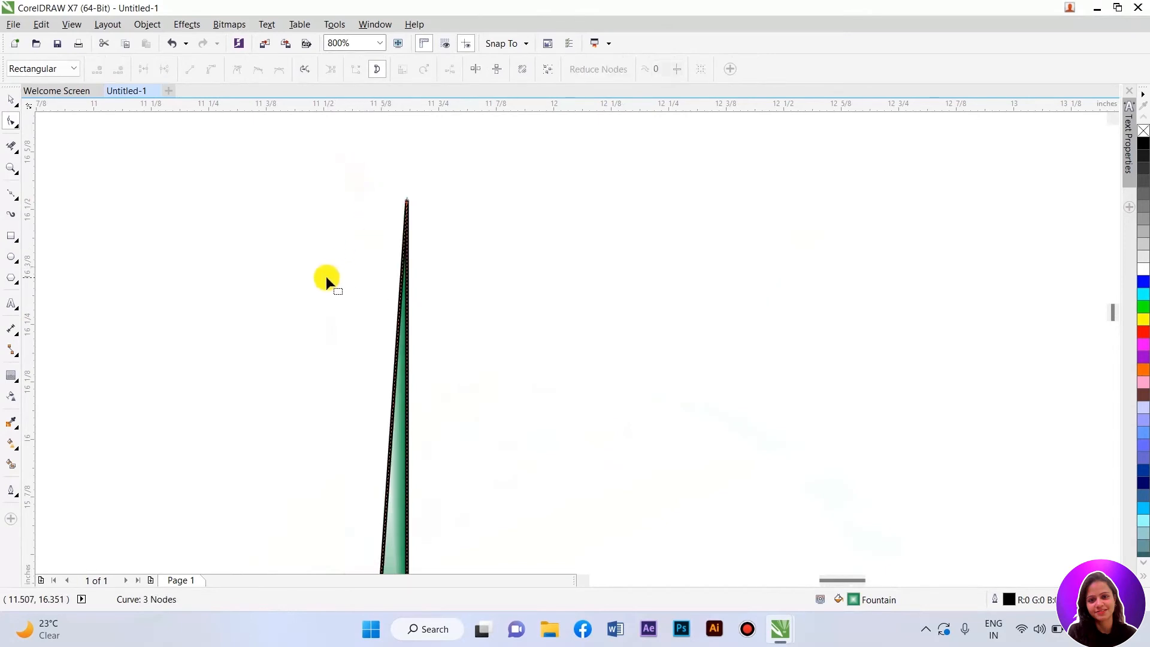
# Move the spike onto the leaf's lower middle and rotate the leaf upright, with its base over the spike's foot.
pyautogui.scroll(-2, 326, 277)
pyautogui.press('space')
pyautogui.moveTo(348, 329); pyautogui.dragTo(717, 325)
pyautogui.click(656, 329)
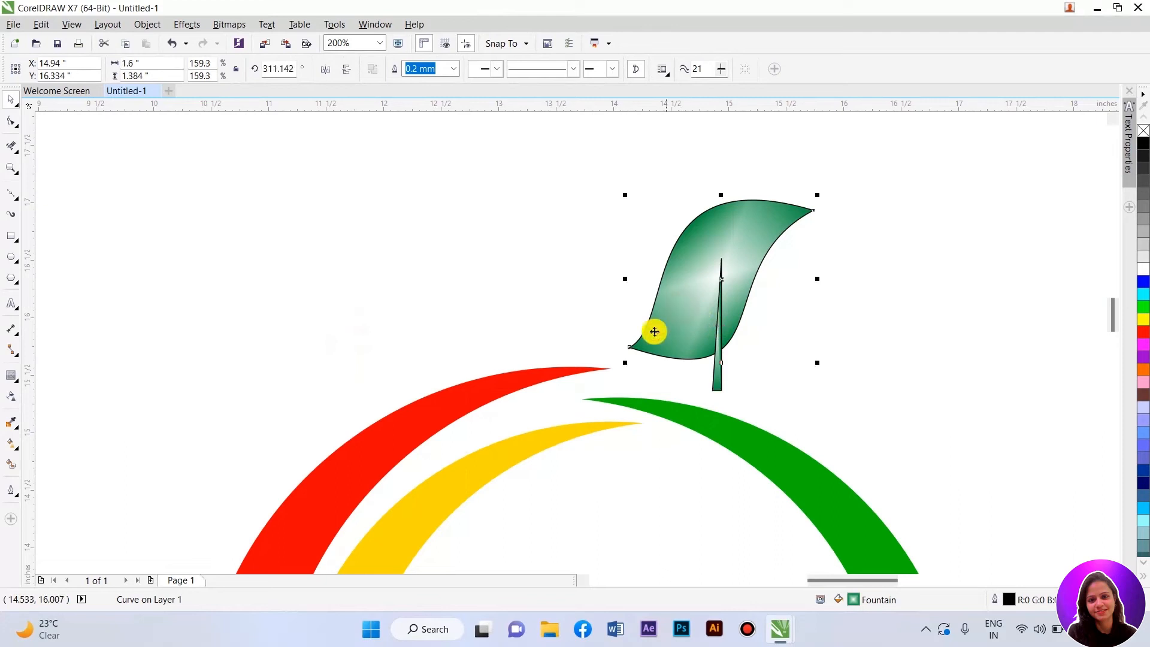
pyautogui.click(659, 326)
pyautogui.moveTo(622, 364); pyautogui.dragTo(718, 415)
# Lengthen the spike downward to about 1.341 in and move its tip node up and left inside the leaf.
pyautogui.click(797, 388)
pyautogui.click(718, 353)
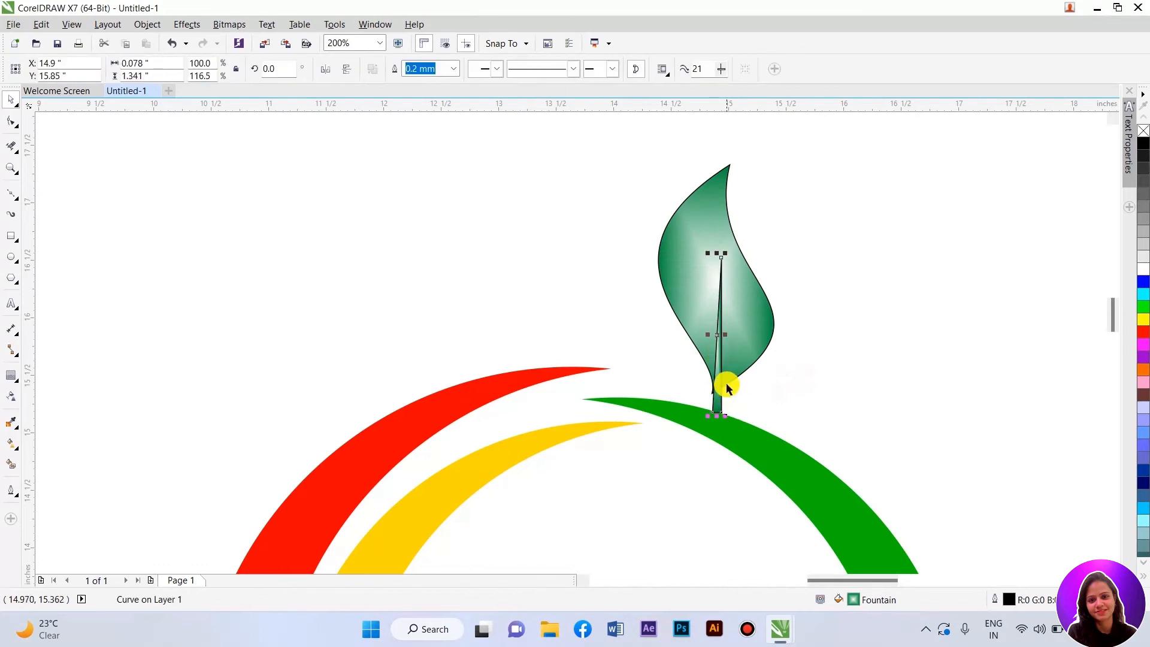
pyautogui.press('F10')
pyautogui.scroll(1, 710, 267)
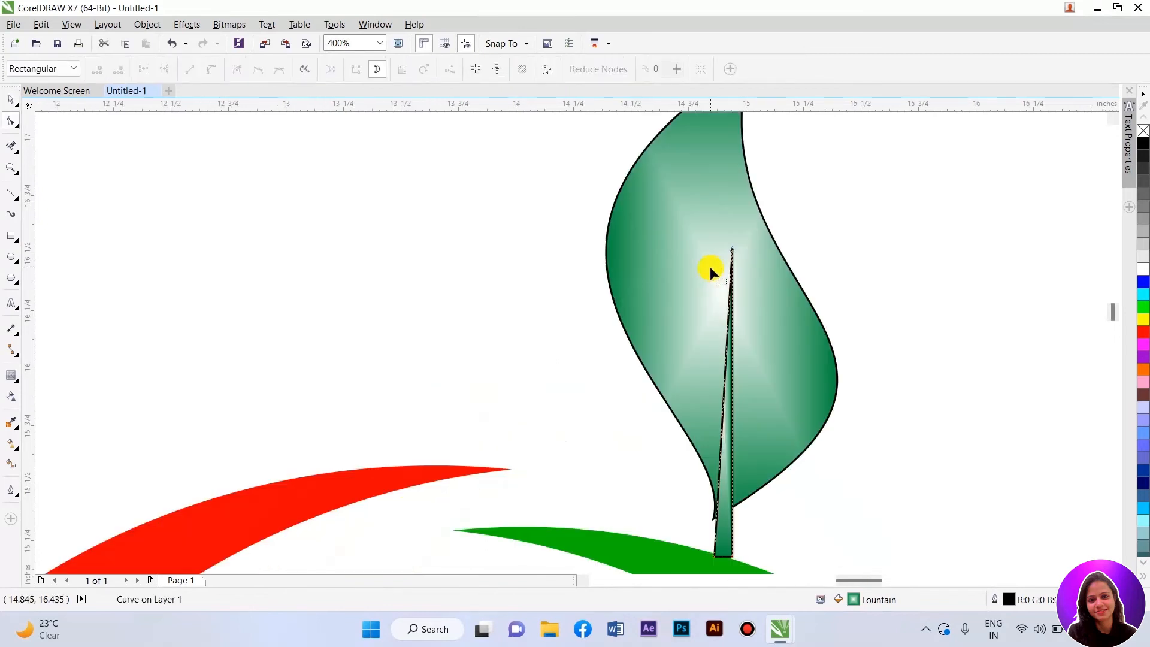
pyautogui.moveTo(732, 247); pyautogui.dragTo(706, 176)
pyautogui.scroll(-1, 706, 176)
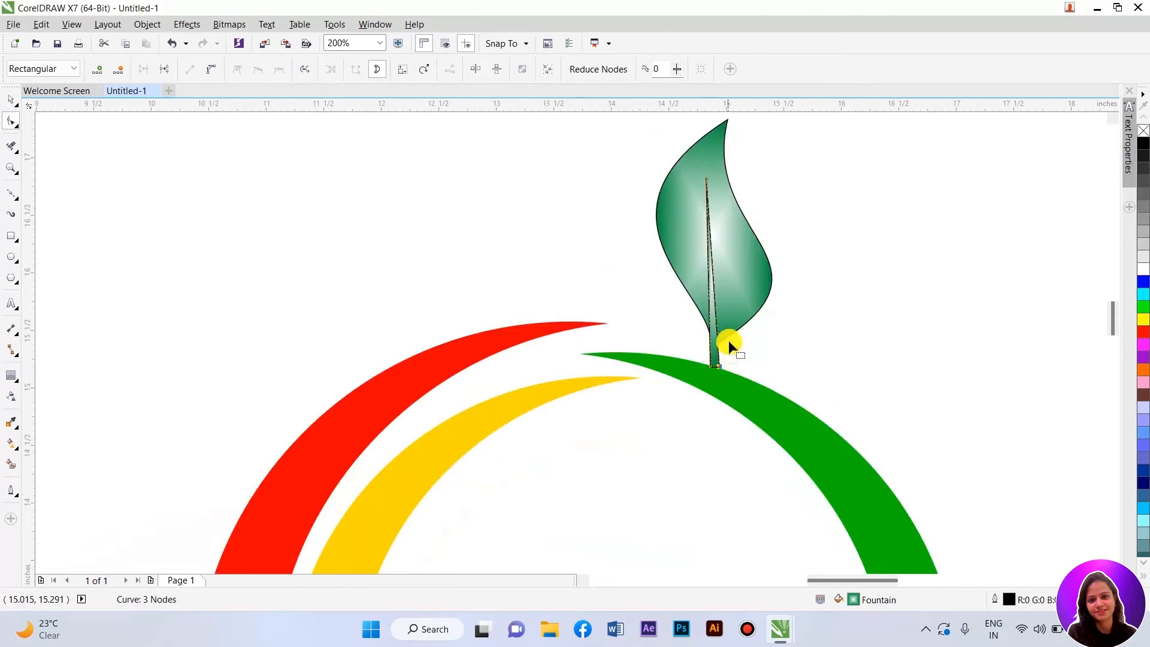
# Convert the spike's right edge to a curve and bend it outward.
pyautogui.scroll(1, 728, 340)
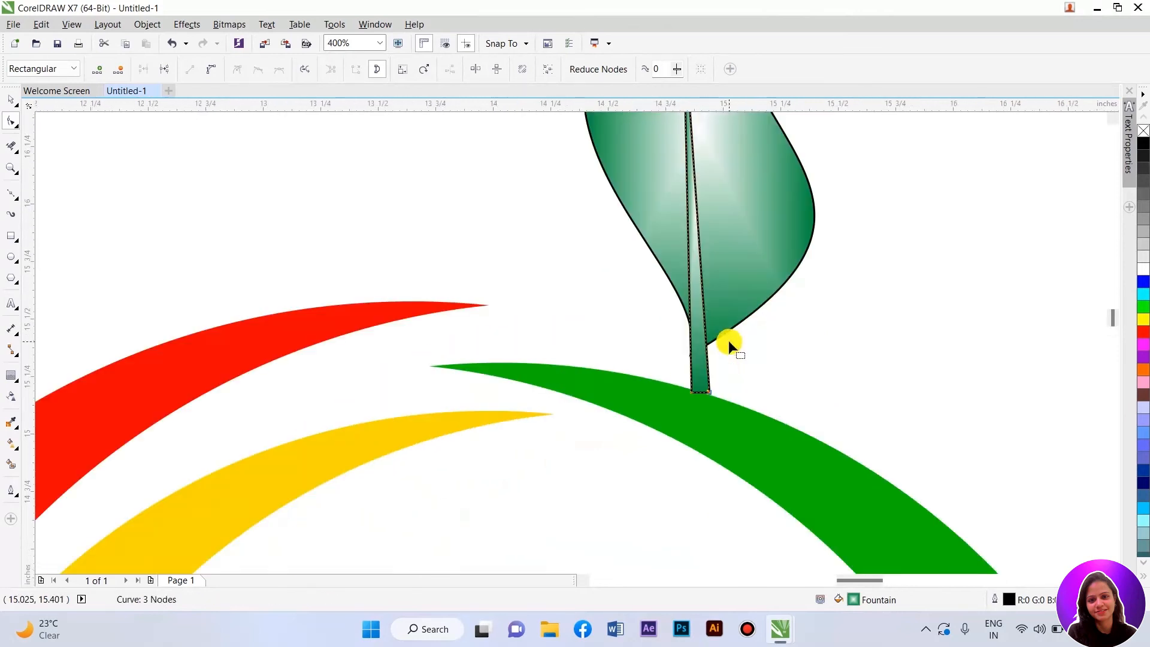
pyautogui.click(210, 70)
pyautogui.click(775, 392)
pyautogui.click(707, 391)
pyautogui.moveTo(702, 267); pyautogui.dragTo(735, 288)
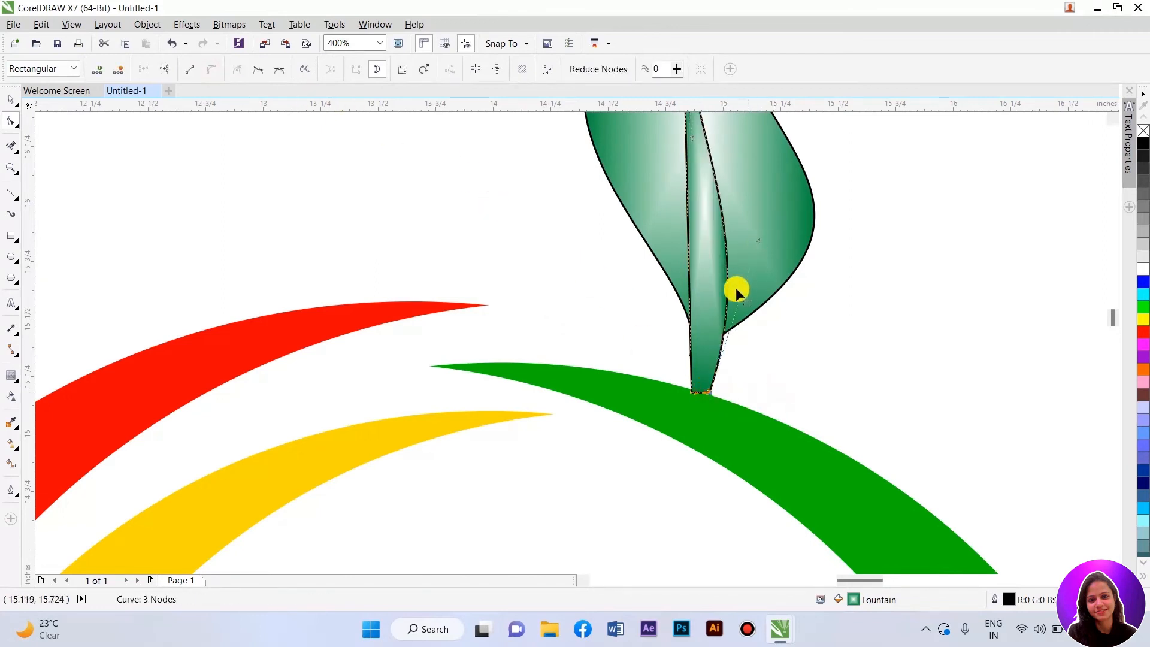
# Try to bend the spike's straight left edge using its bottom left node.
pyautogui.scroll(-1, 736, 288)
pyautogui.click(707, 214)
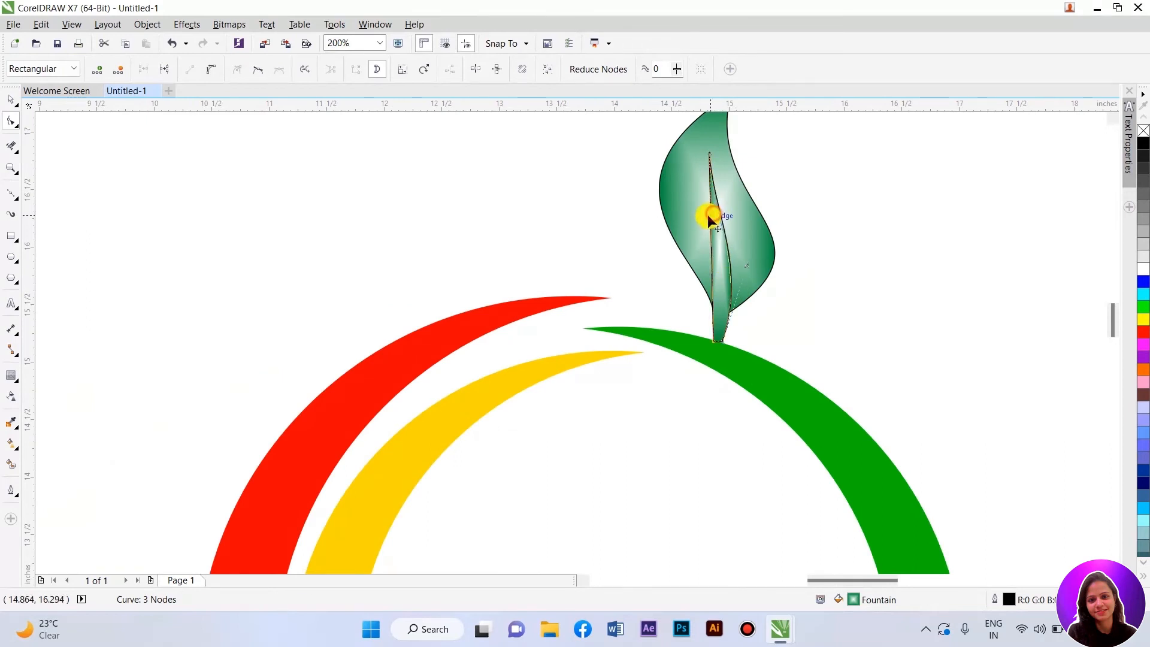
pyautogui.click(713, 332)
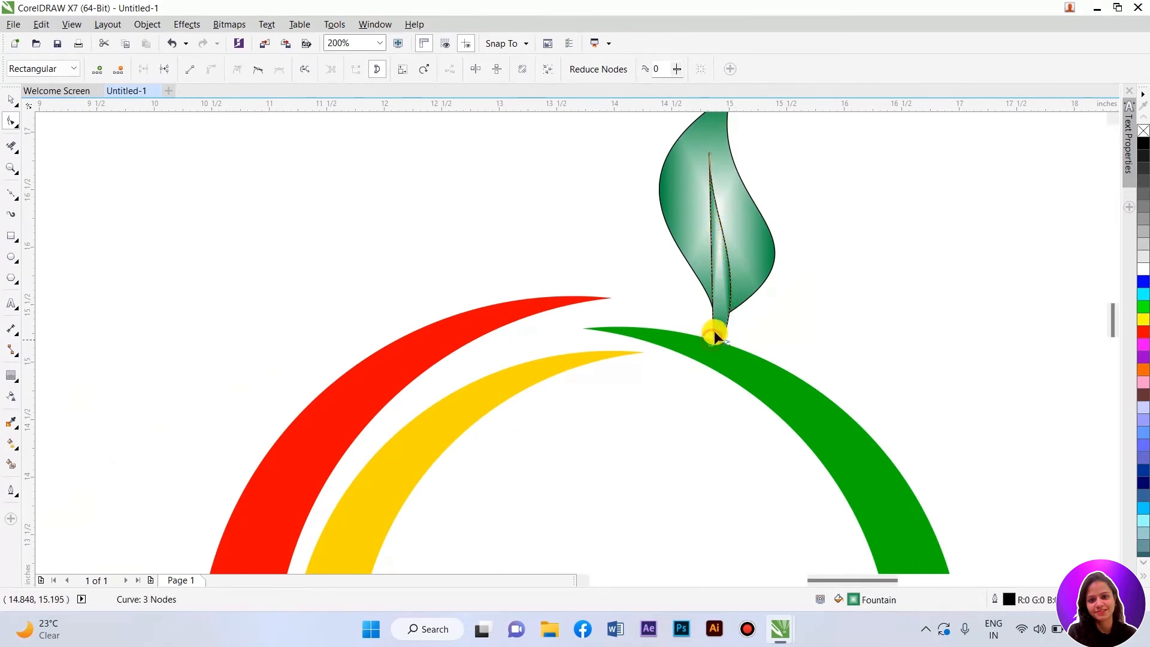
pyautogui.scroll(1, 716, 272)
pyautogui.click(706, 408)
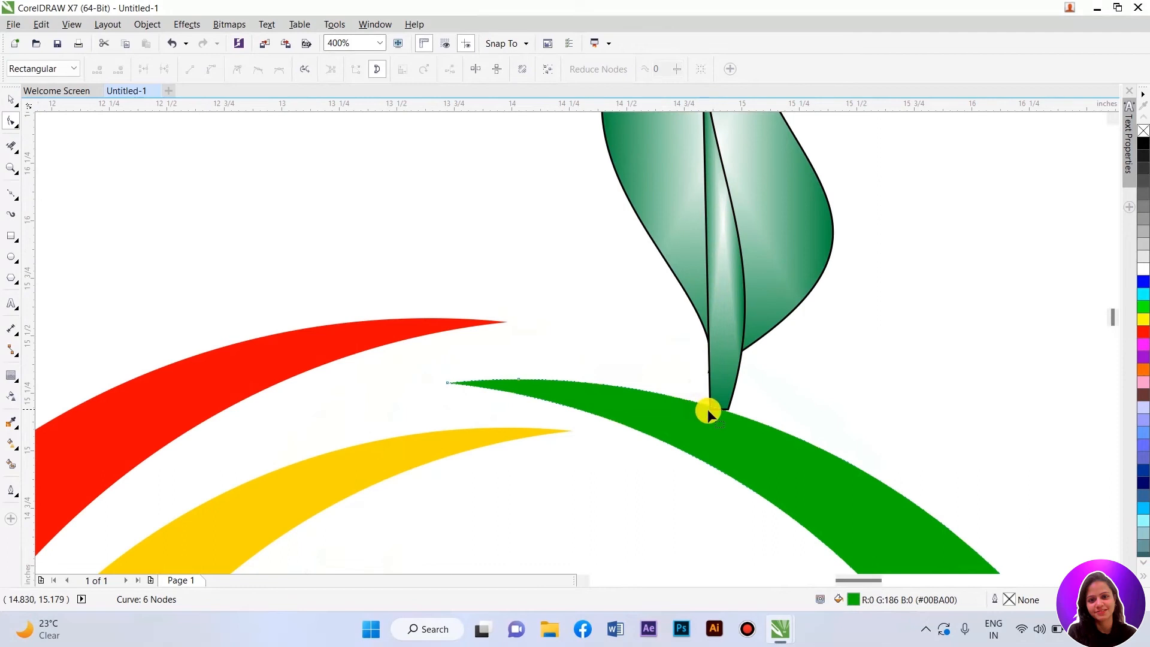
pyautogui.click(710, 409)
pyautogui.click(709, 408)
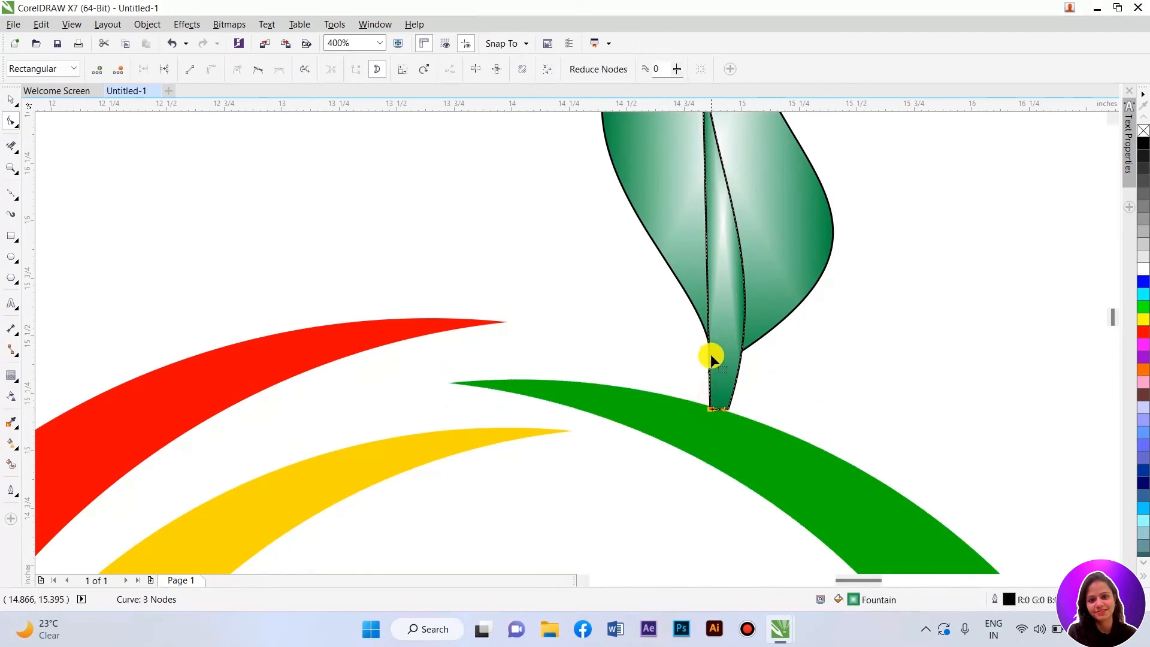
pyautogui.scroll(2, 711, 371)
pyautogui.click(693, 354)
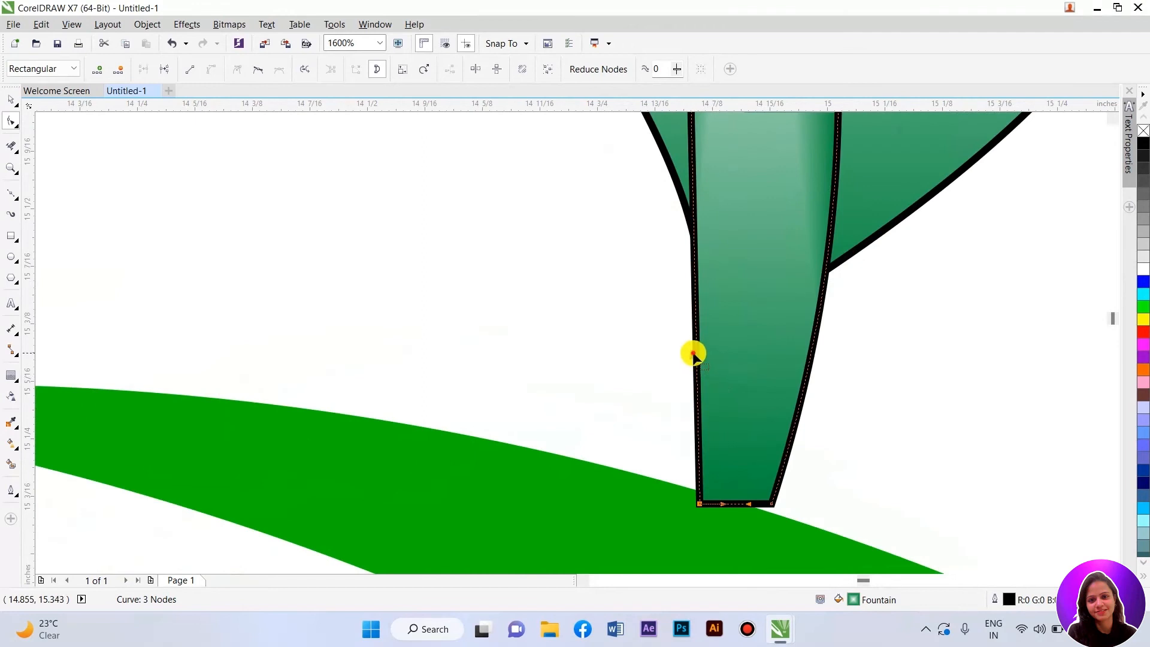
pyautogui.click(699, 393)
pyautogui.scroll(-1, 700, 414)
pyautogui.click(706, 437)
pyautogui.scroll(-1, 707, 429)
pyautogui.scroll(1, 705, 371)
pyautogui.scroll(-1, 705, 371)
pyautogui.moveTo(666, 406); pyautogui.dragTo(710, 495)
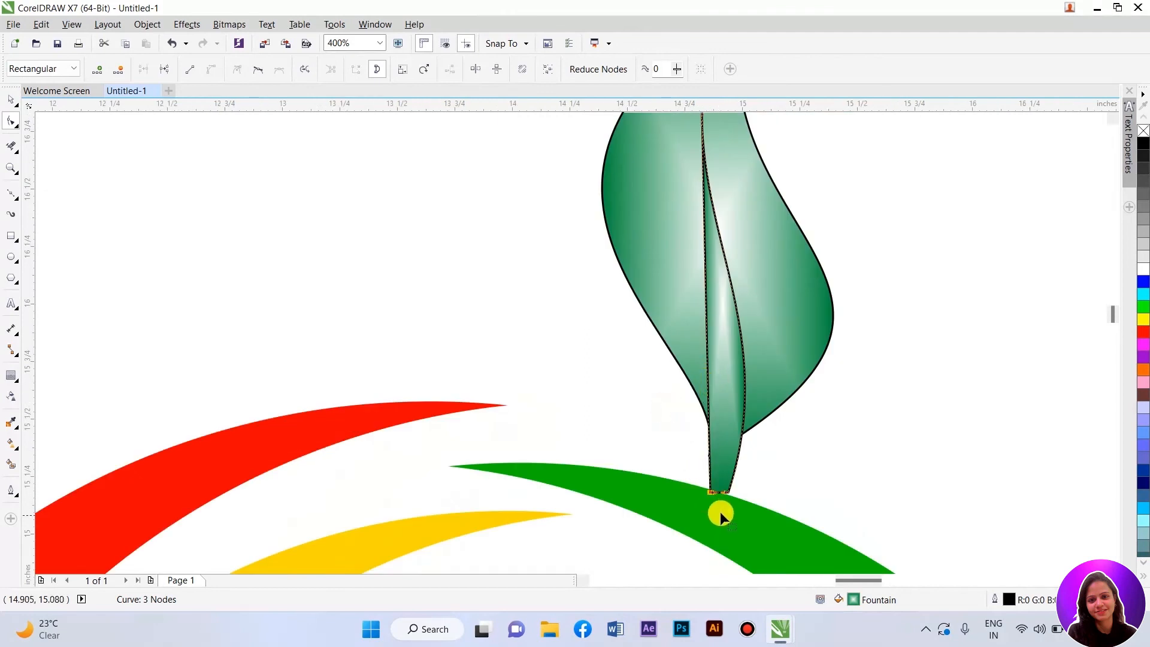
pyautogui.click(378, 209)
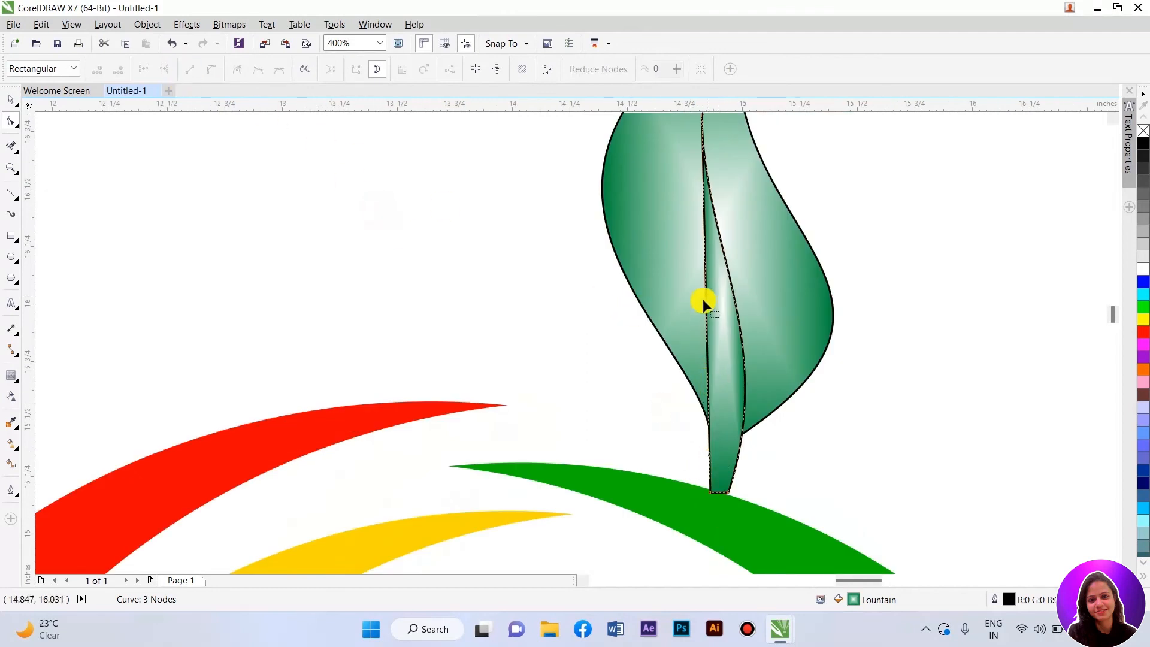
# Convert the spike's left edge to a curve, bend it into an S-shape, and pull the right edge inward to slim the vein.
pyautogui.click(706, 322)
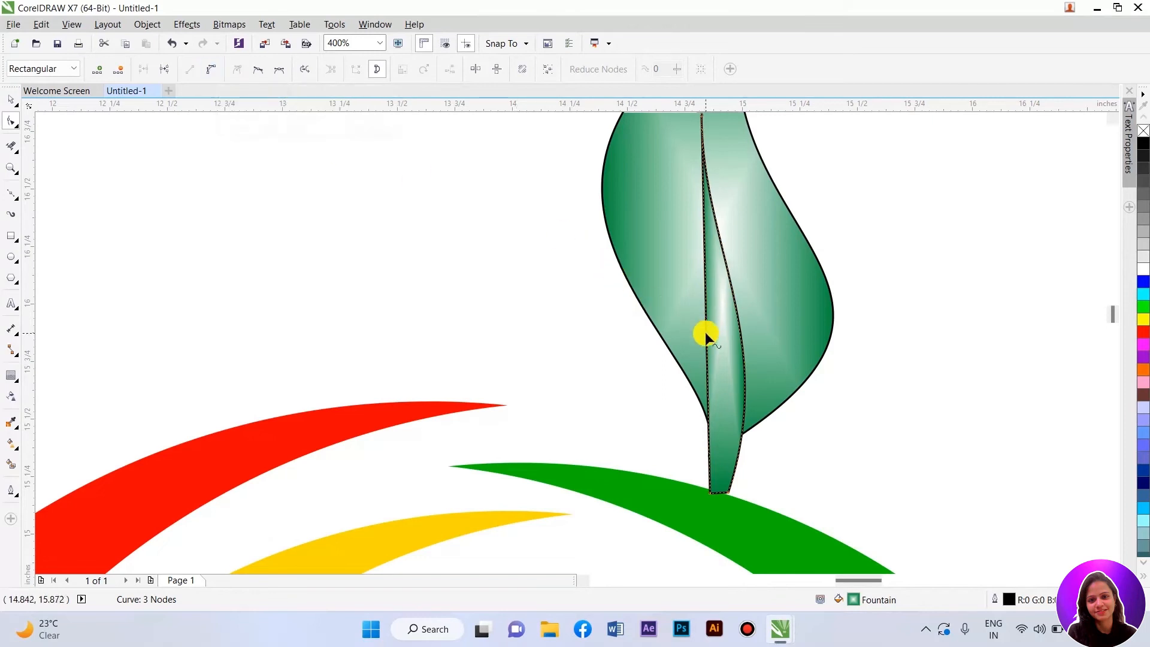
pyautogui.click(205, 70)
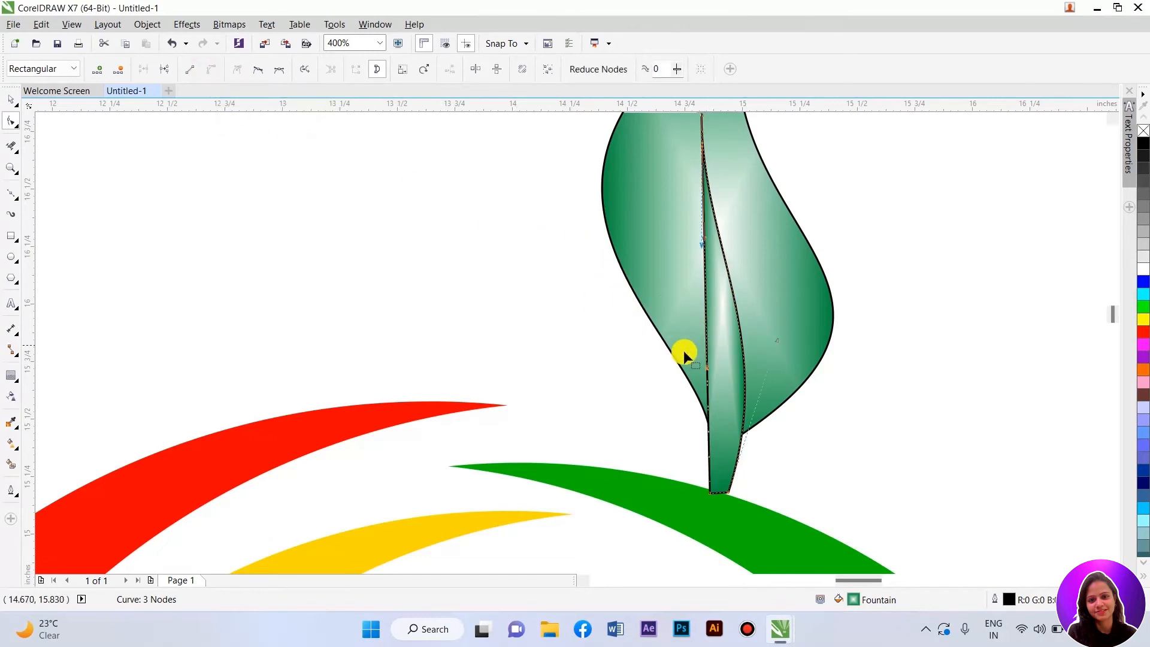
pyautogui.moveTo(707, 365); pyautogui.dragTo(740, 360)
pyautogui.moveTo(704, 238); pyautogui.dragTo(681, 235)
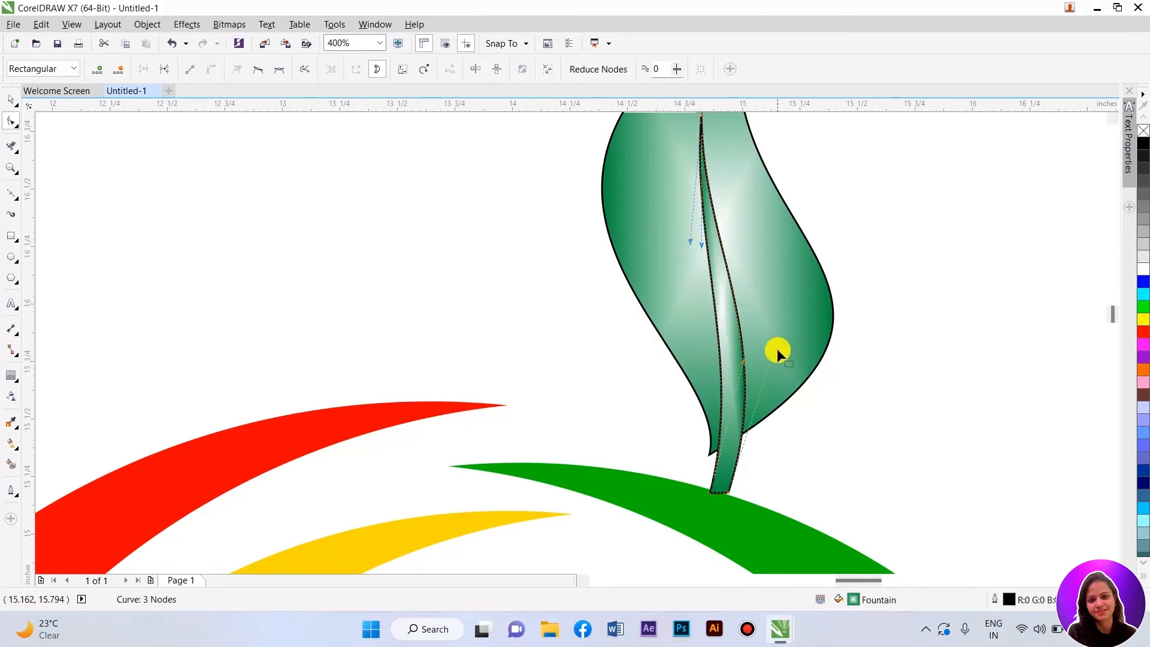
pyautogui.moveTo(777, 338); pyautogui.dragTo(754, 334)
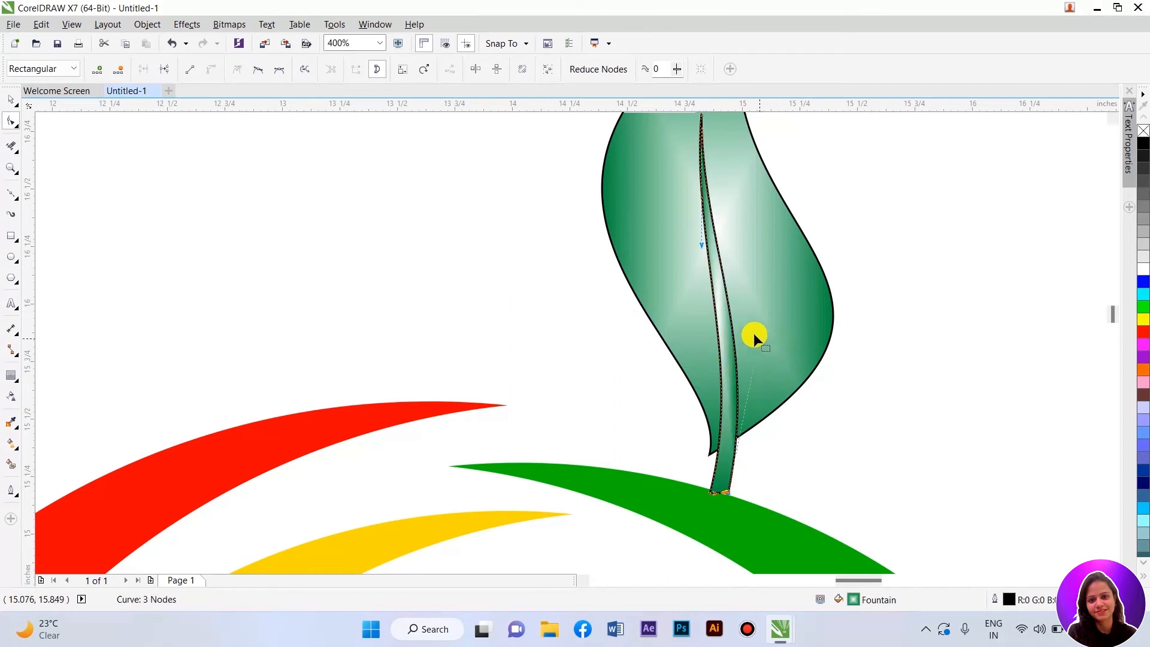
# Give the vein a white fill and white outline, and nudge it slightly up and left.
pyautogui.scroll(-1, 752, 331)
pyautogui.press('space')
pyautogui.click(1141, 267)
pyautogui.rightClick(1141, 267)
pyautogui.moveTo(735, 399); pyautogui.dragTo(727, 392)
# Recolour the leaf's fountain fill with dark green at the centre and bright green at the outer end.
pyautogui.click(753, 304)
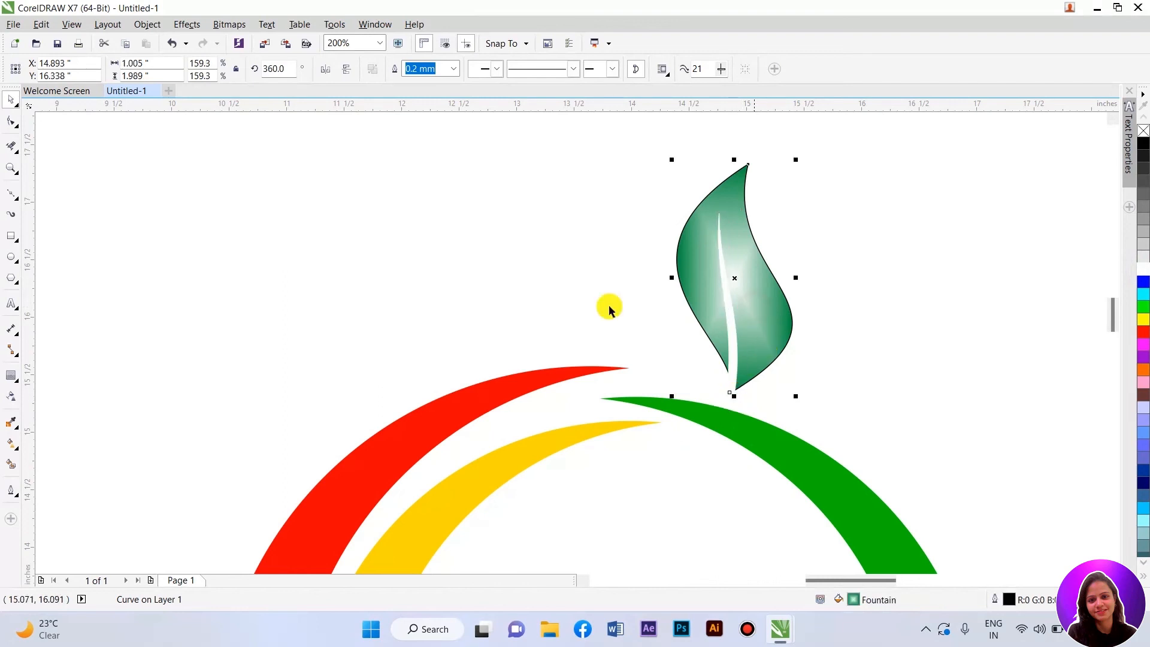
pyautogui.click(14, 443)
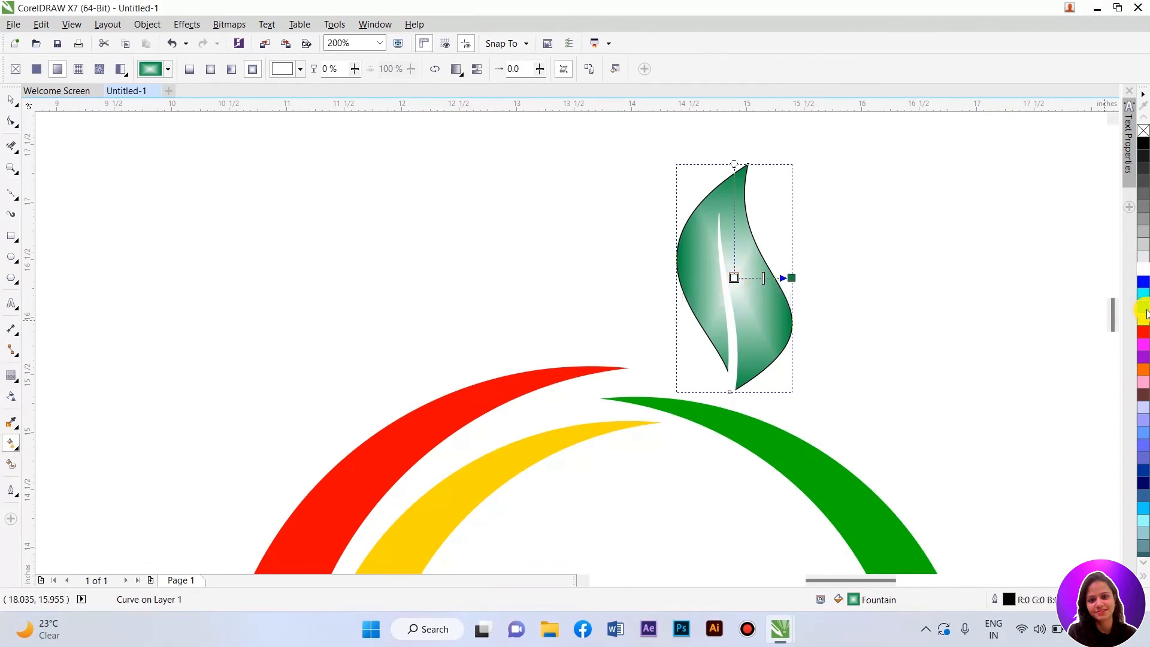
pyautogui.click(1119, 323)
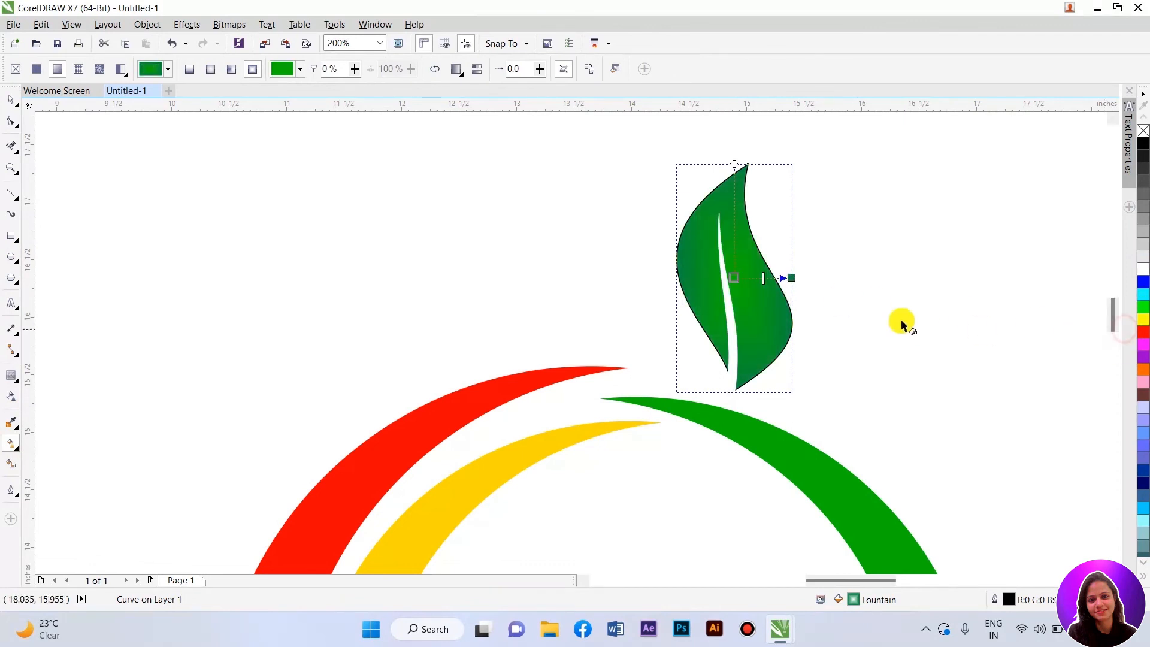
pyautogui.click(791, 276)
pyautogui.click(1143, 308)
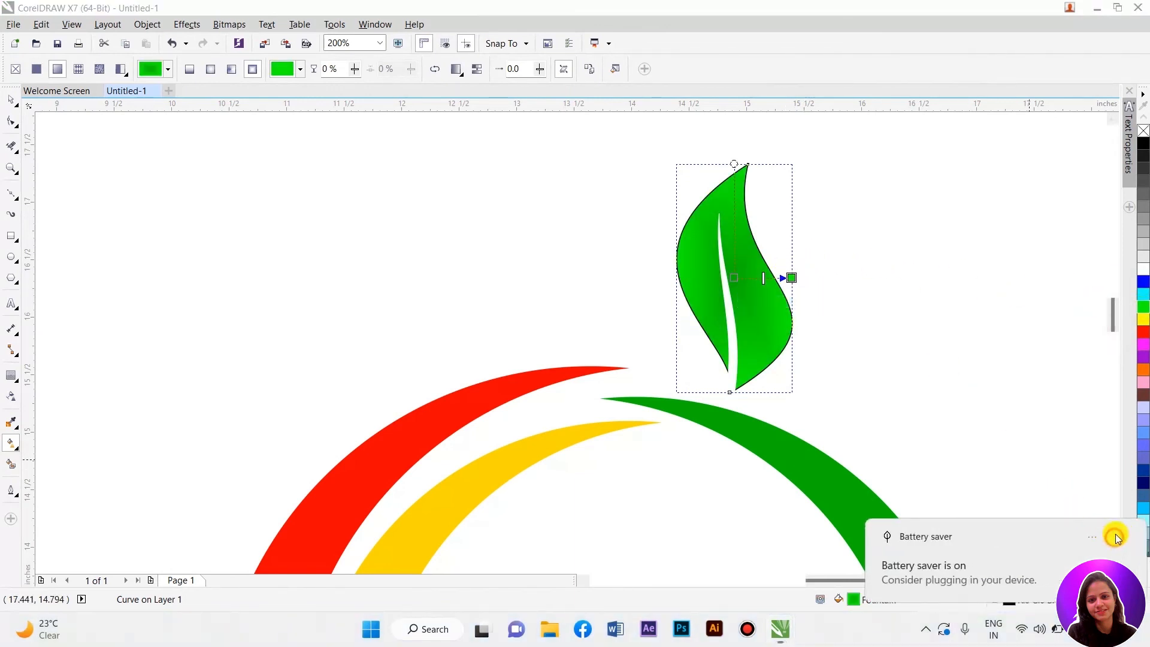
# Dismiss the battery saver notification.
pyautogui.click(1113, 537)
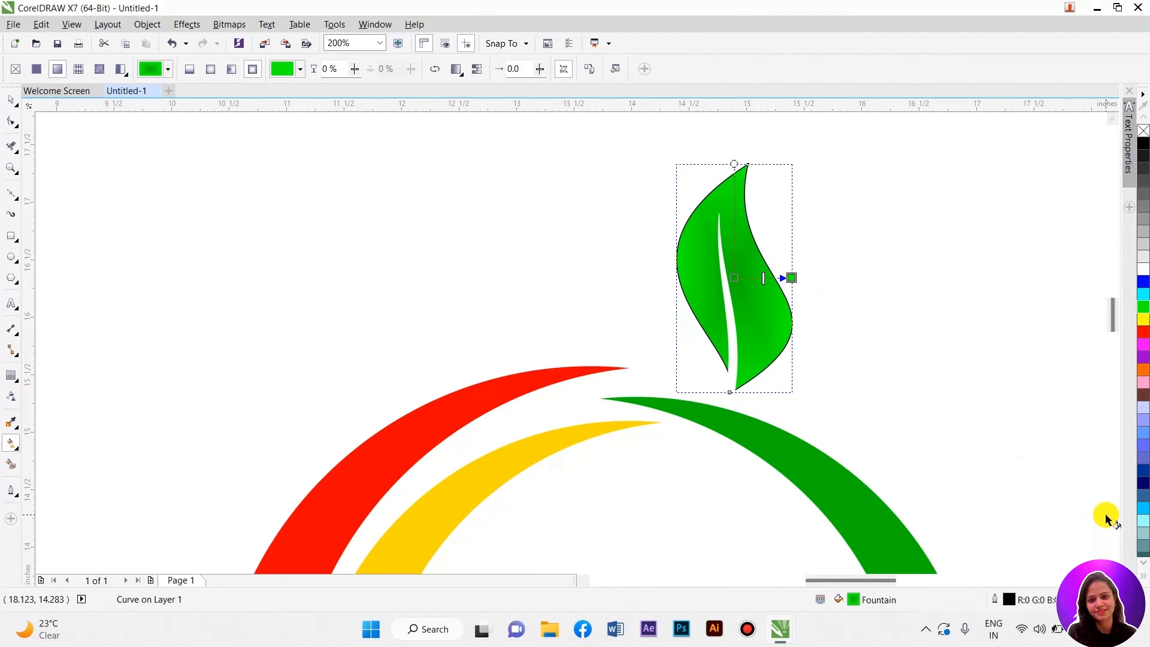
pyautogui.press('XF86MonBrightnessUp')
pyautogui.press('XF86MonBrightnessUp')
# Change the leaf's fountain fill to linear, running from bright green in the upper part to dark green at the base.
pyautogui.moveTo(739, 276); pyautogui.dragTo(714, 360)
pyautogui.moveTo(791, 277); pyautogui.dragTo(771, 164)
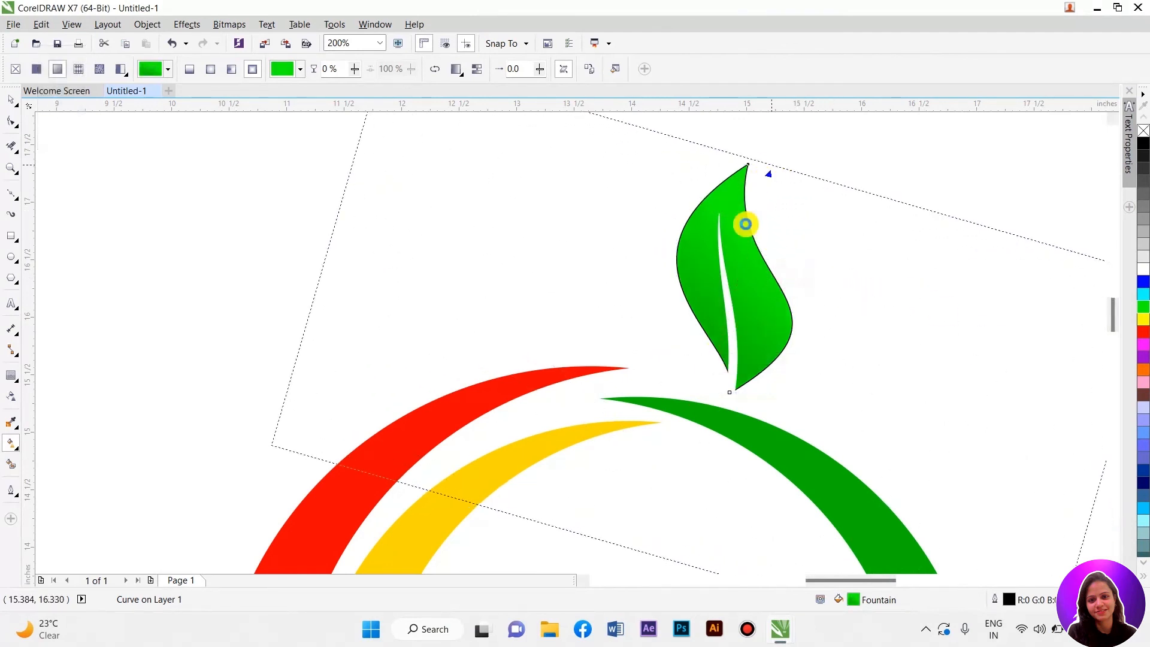
pyautogui.click(189, 69)
pyautogui.moveTo(659, 557); pyautogui.dragTo(771, 164)
pyautogui.moveTo(766, 360); pyautogui.dragTo(726, 385)
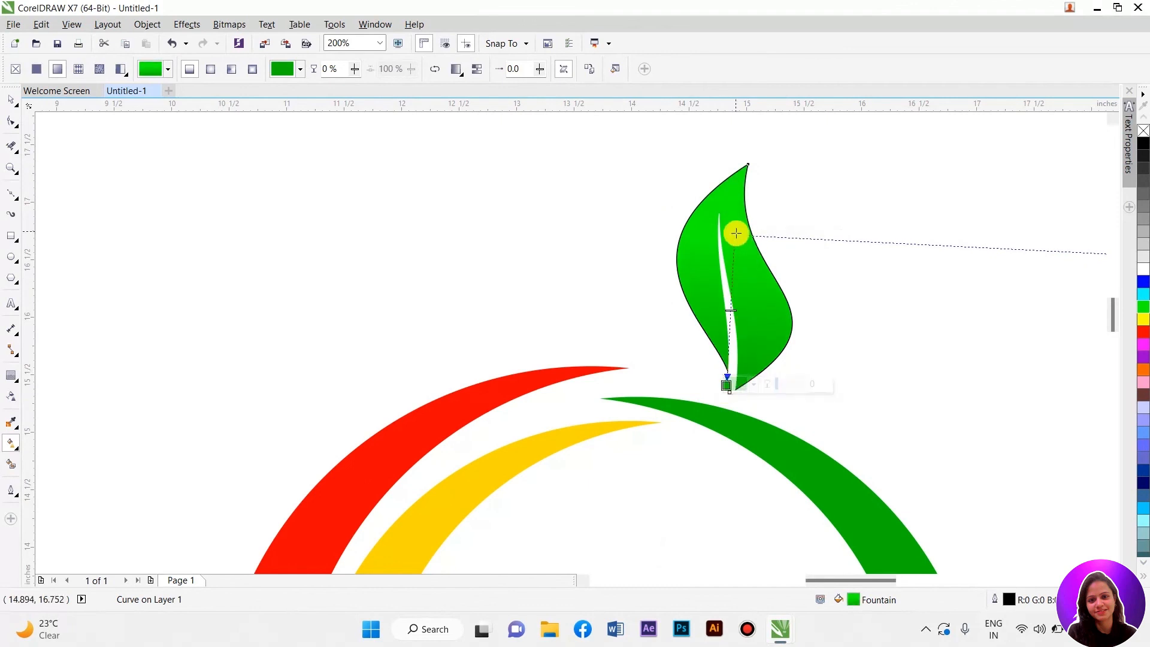
# Remove the leaf's black outline.
pyautogui.click(11, 99)
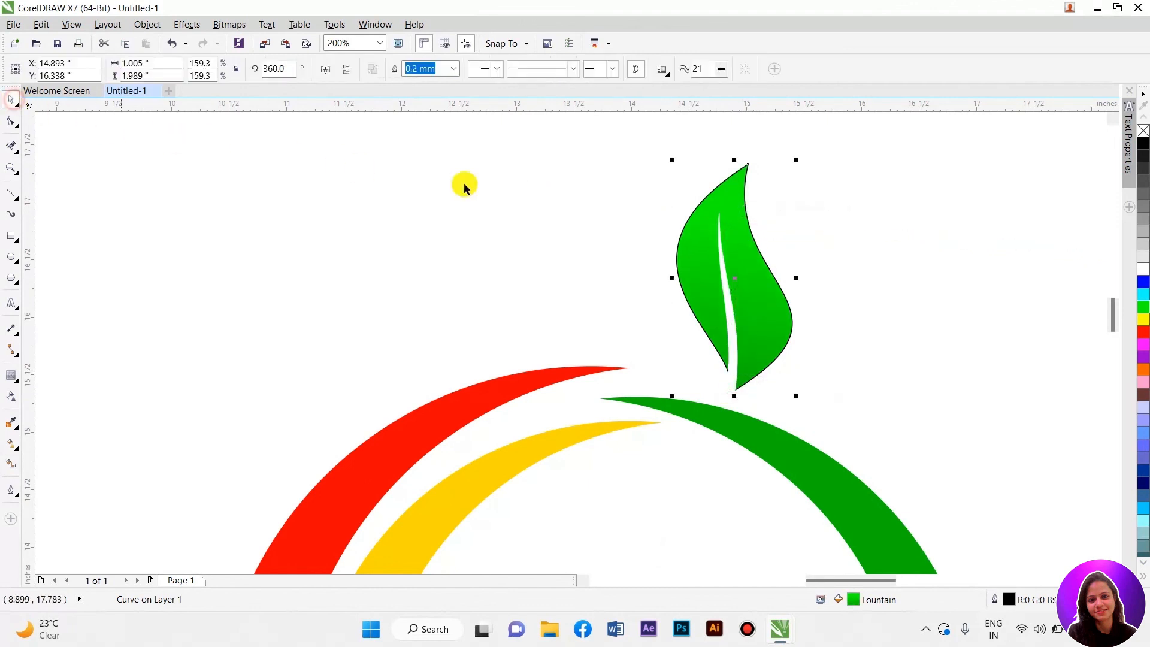
pyautogui.rightClick(1143, 131)
pyautogui.scroll(-2, 581, 355)
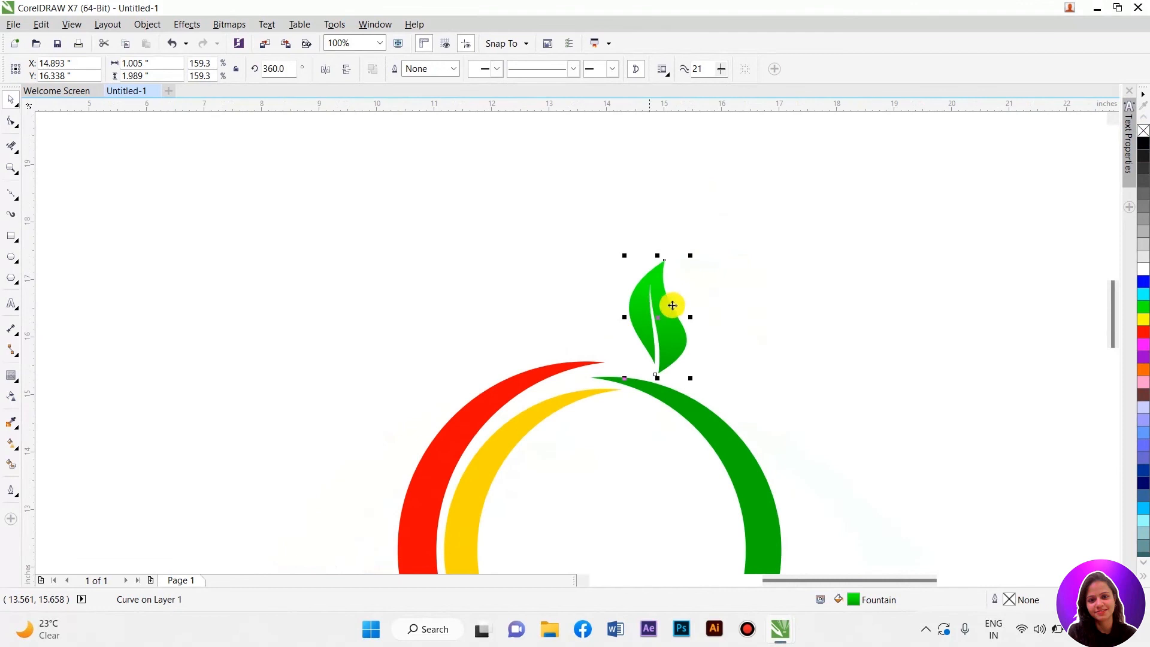
# Trim the white vein shape out of the green leaf, then delete the vein shape.
pyautogui.moveTo(655, 300); pyautogui.dragTo(636, 290)
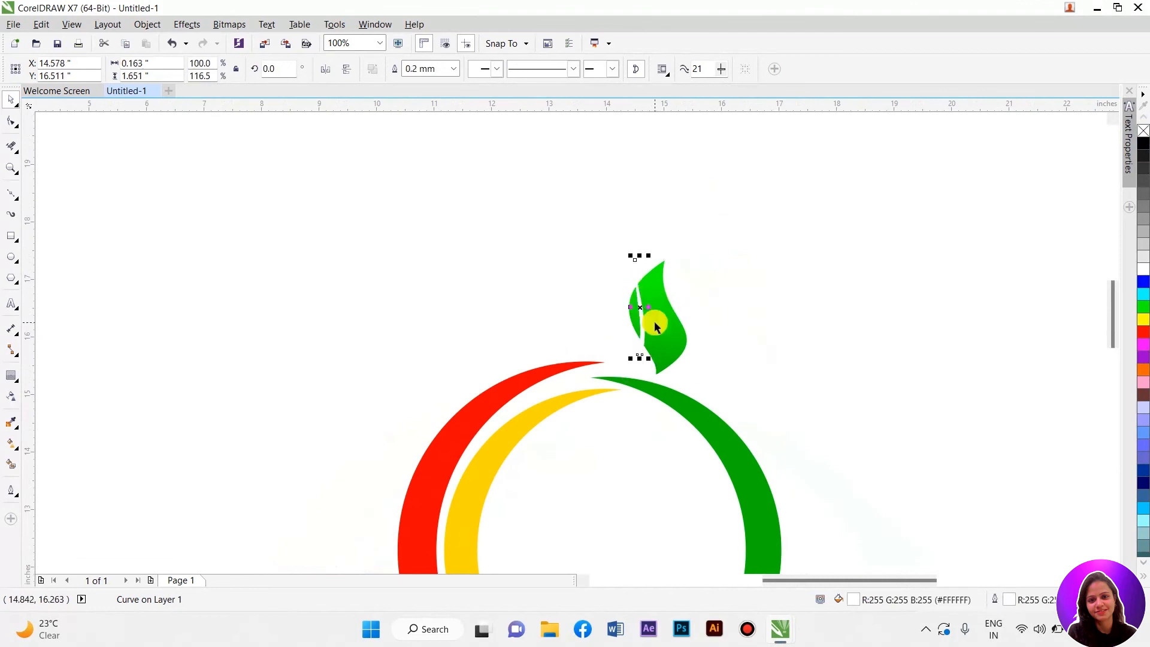
pyautogui.hotkey('ctrl', 'z')
pyautogui.keyDown('shift'); pyautogui.click(654, 311); pyautogui.keyUp('shift')
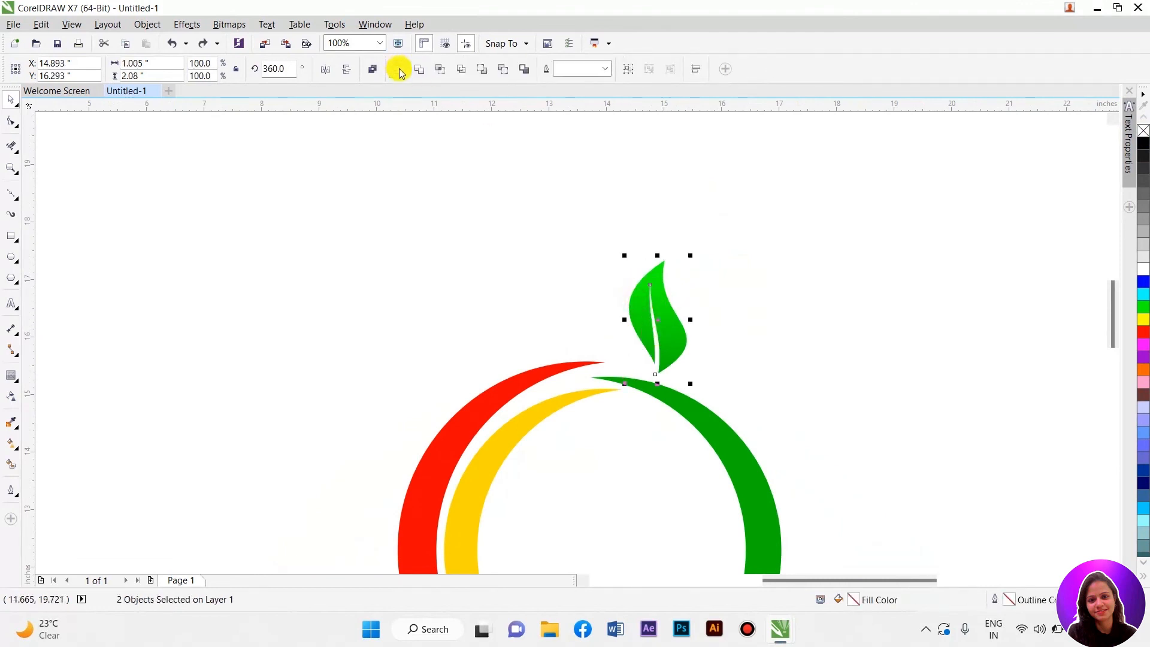
pyautogui.click(419, 69)
pyautogui.click(658, 343)
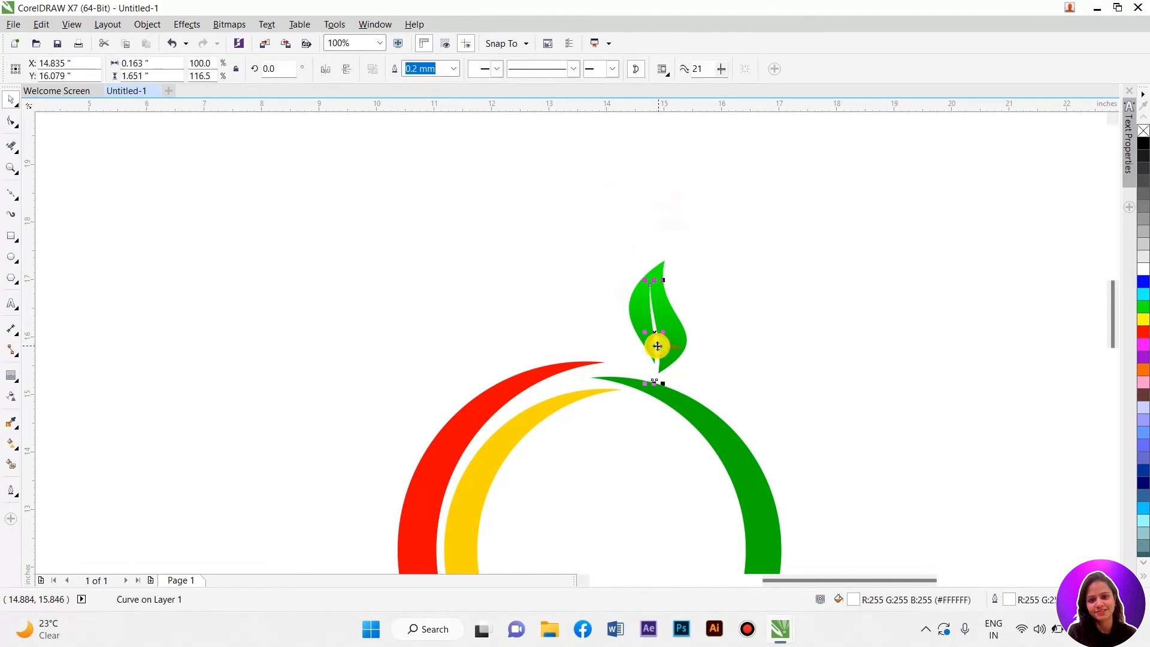
pyautogui.press('Delete')
# Move the leaf up above the crescents and rotate it clockwise to about 338°.
pyautogui.moveTo(668, 336); pyautogui.dragTo(656, 300)
pyautogui.click(656, 300)
pyautogui.moveTo(678, 340); pyautogui.dragTo(657, 366)
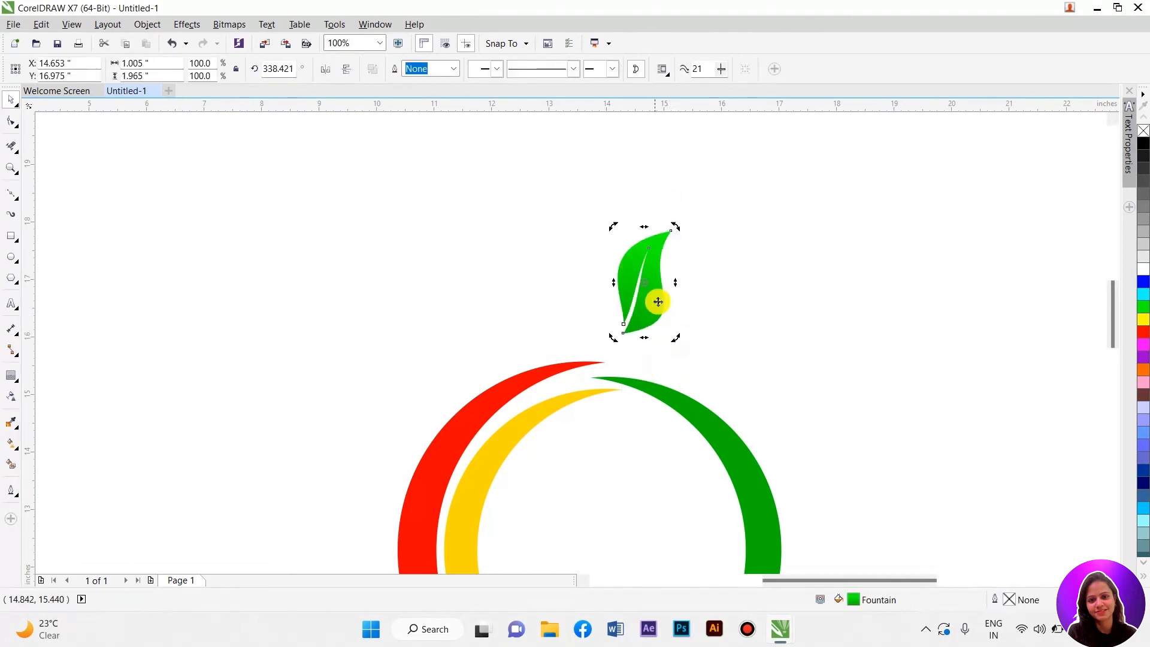
# Enlarge the leaf to about 165%, tilt it to about 324° and seat its base on the green crescent's upper tip.
pyautogui.click(659, 269)
pyautogui.moveTo(674, 226); pyautogui.dragTo(714, 157)
pyautogui.moveTo(667, 264); pyautogui.dragTo(667, 296)
pyautogui.click(657, 305)
pyautogui.moveTo(602, 360); pyautogui.dragTo(591, 352)
pyautogui.moveTo(665, 310); pyautogui.dragTo(673, 326)
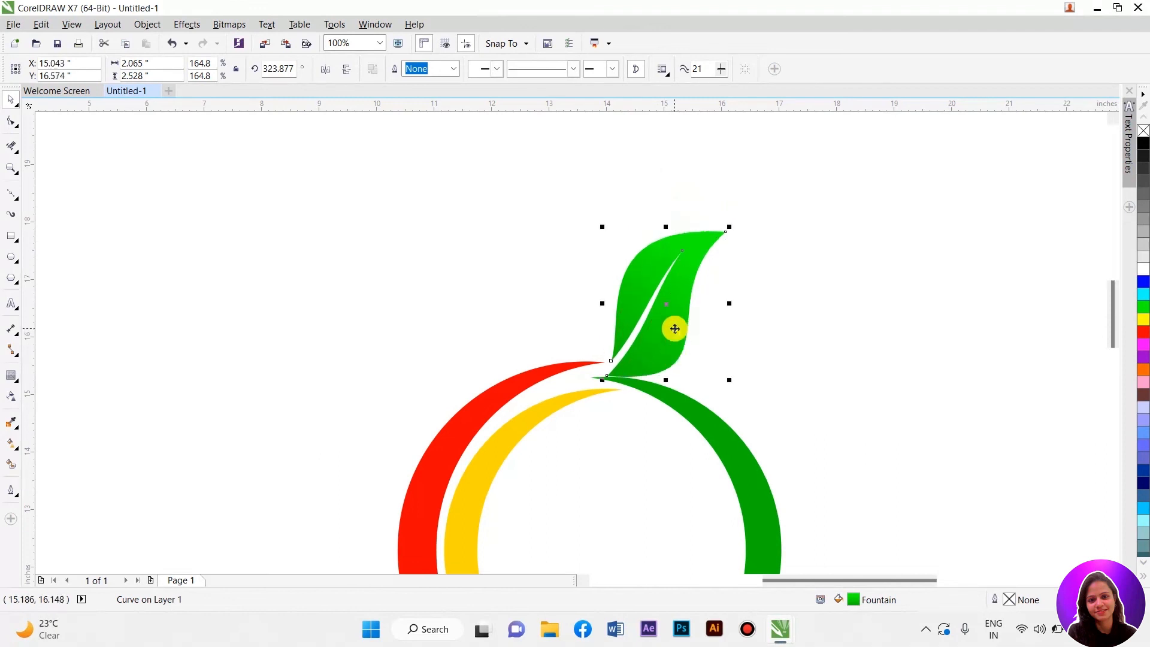
# Add a horizontally mirrored copy of the leaf, shrunk to about 0.96 × 1.17 in, beside the large leaf above the red crescent's tip.
pyautogui.scroll(-1, 672, 326)
pyautogui.scroll(1, 642, 304)
pyautogui.moveTo(662, 295); pyautogui.dragTo(612, 294)
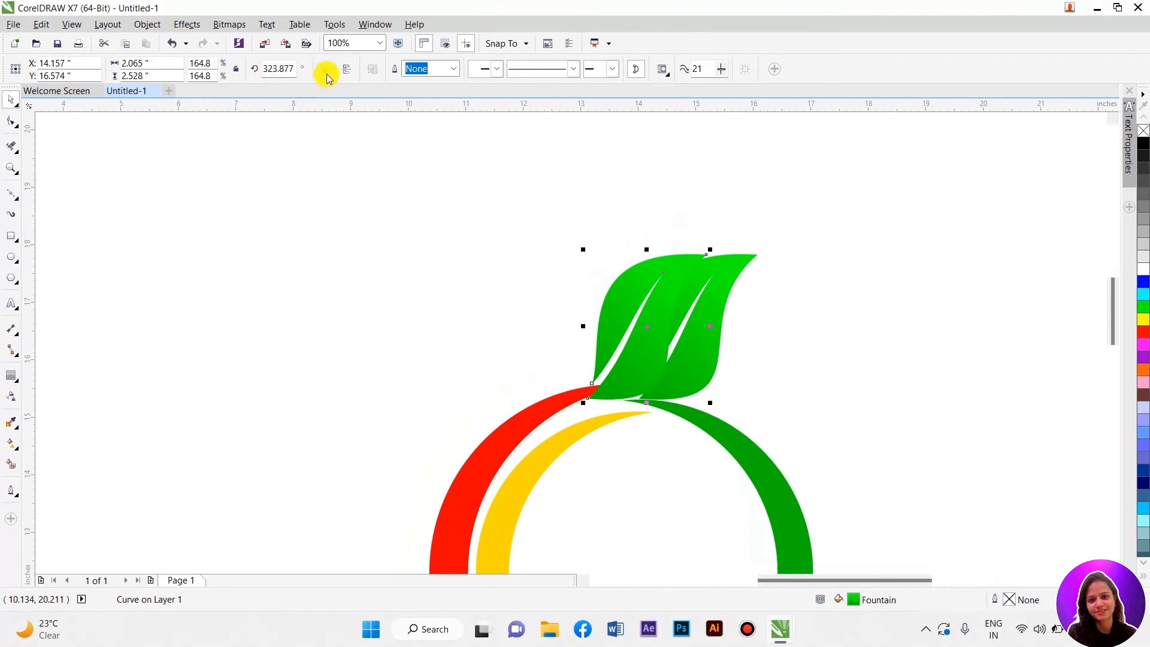
pyautogui.click(326, 70)
pyautogui.moveTo(580, 250); pyautogui.dragTo(618, 337)
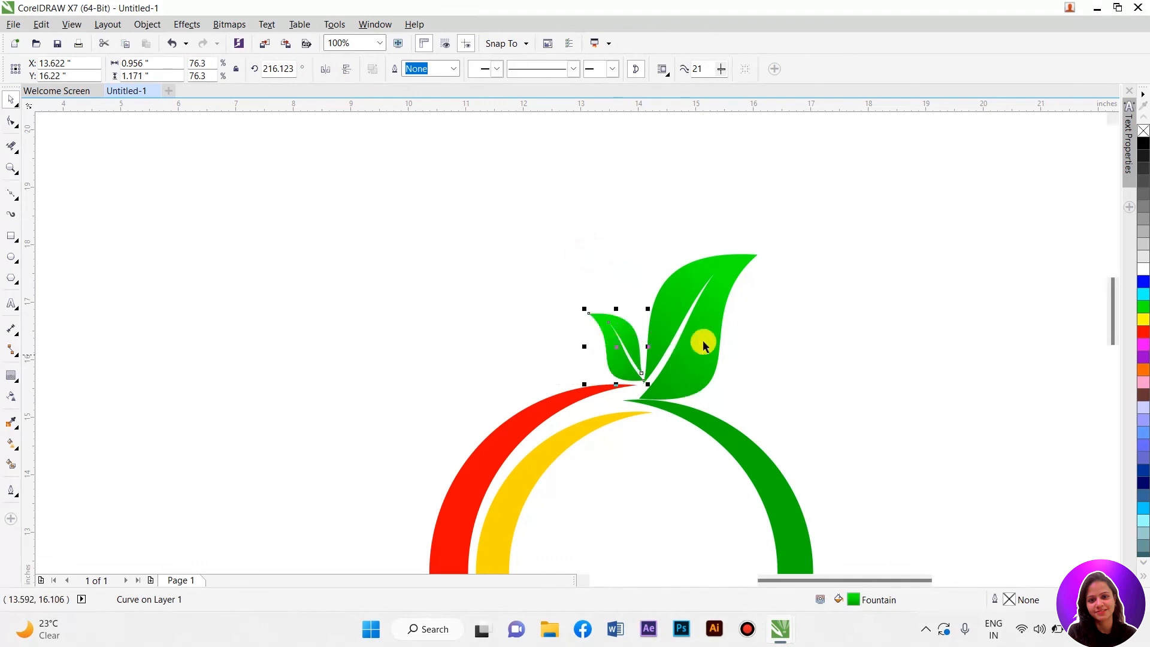
# Select the whole logo and move it slightly left to the middle of the page.
pyautogui.click(765, 324)
pyautogui.scroll(-2, 689, 278)
pyautogui.scroll(1, 653, 296)
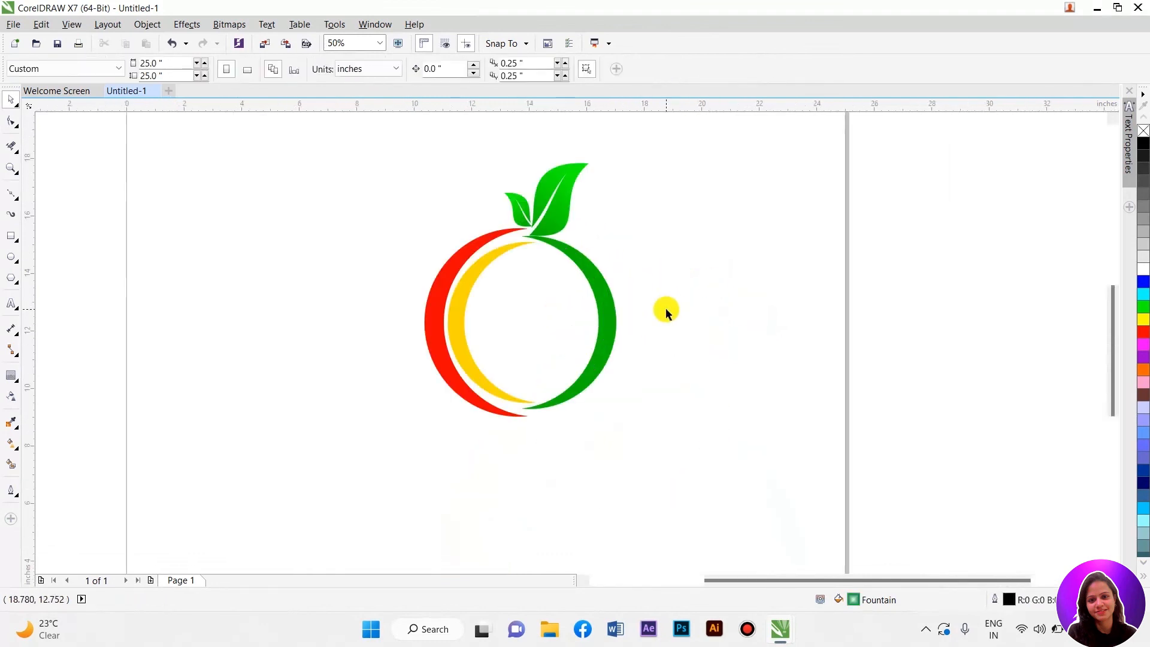
pyautogui.scroll(-1, 610, 316)
pyautogui.moveTo(433, 207); pyautogui.dragTo(716, 418)
pyautogui.moveTo(564, 306); pyautogui.dragTo(550, 306)
pyautogui.click(644, 313)
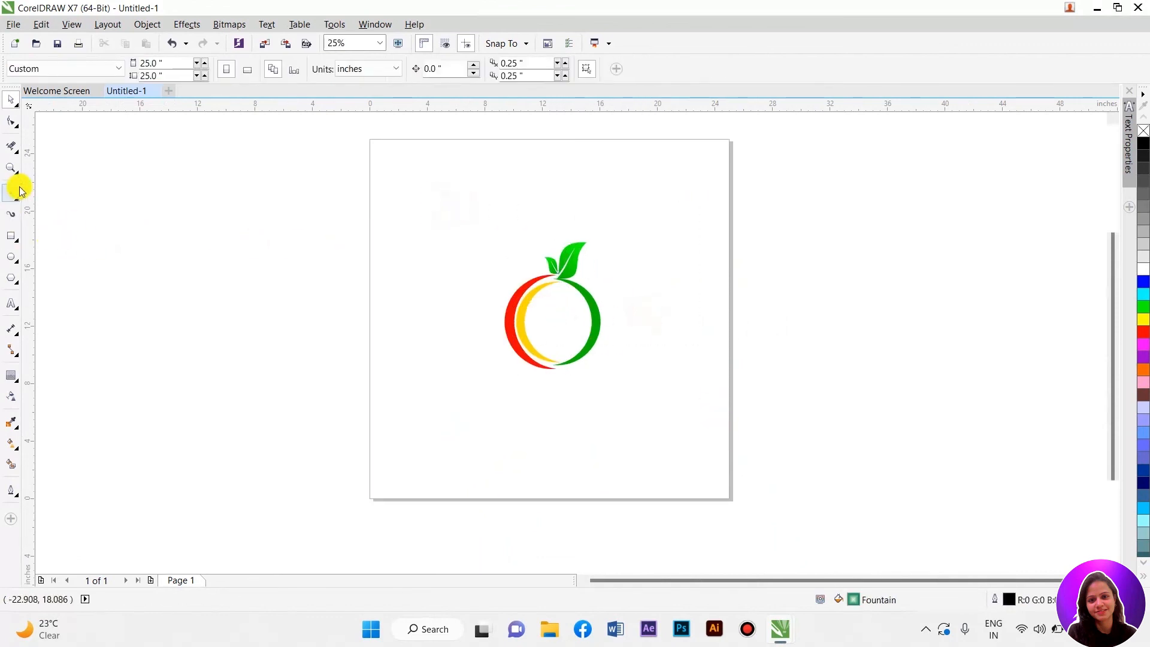
# Zoom in on the whole logo and bring up the display options for viewing it.
pyautogui.click(11, 168)
pyautogui.moveTo(490, 223); pyautogui.dragTo(617, 392)
pyautogui.moveTo(395, 162); pyautogui.dragTo(740, 537)
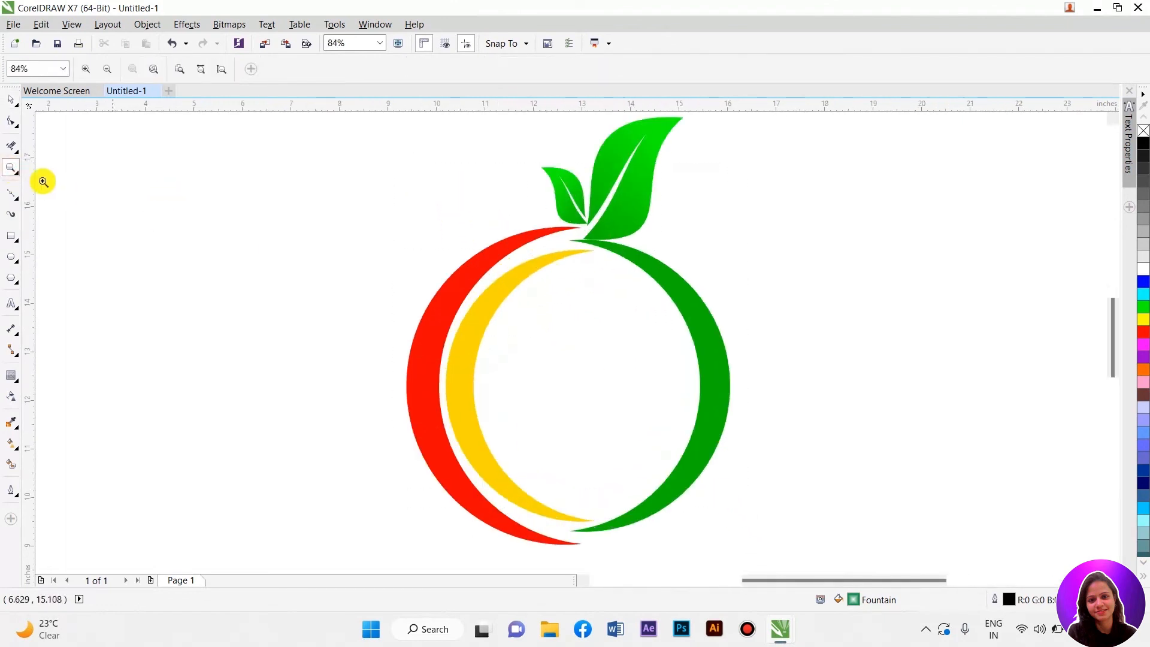
pyautogui.click(10, 98)
pyautogui.click(73, 24)
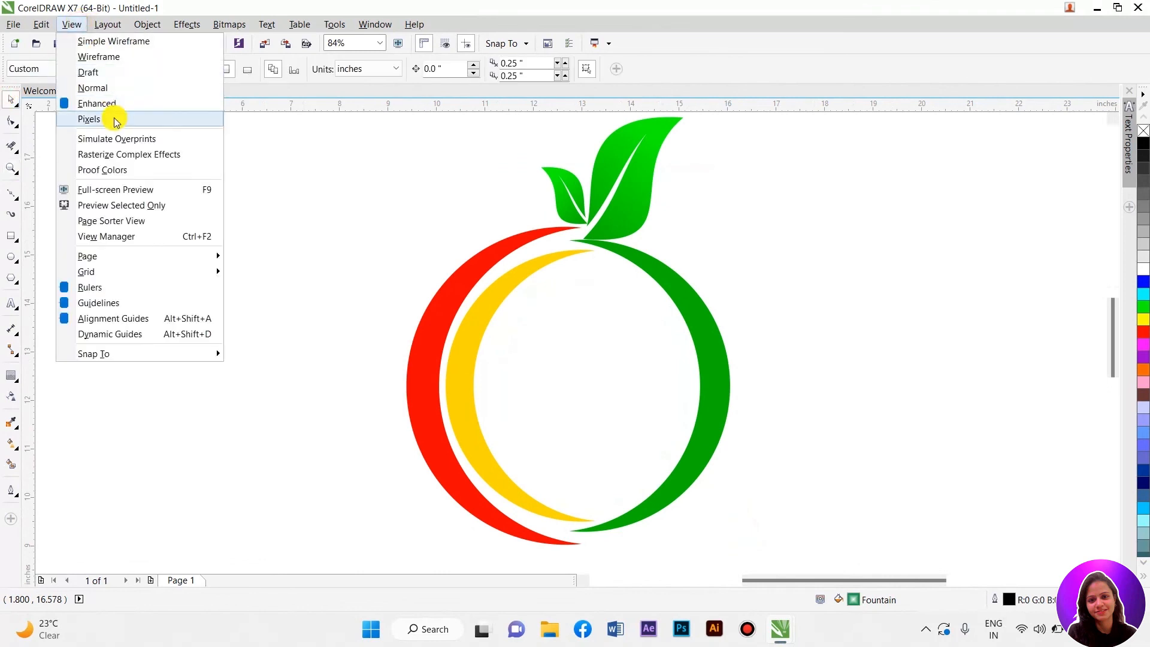